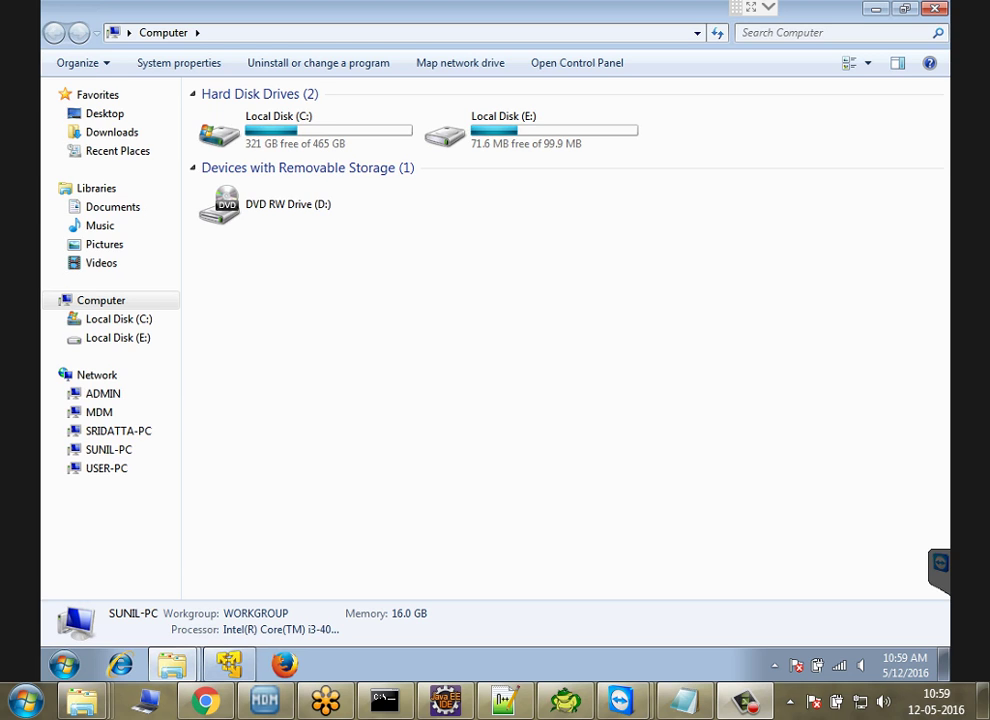
Step: Browse the Informatica MDM books folder and look over the MDM administrator, data steward and JBoss guides
{"action": "mouse_move", "coordinate": [82, 700]}
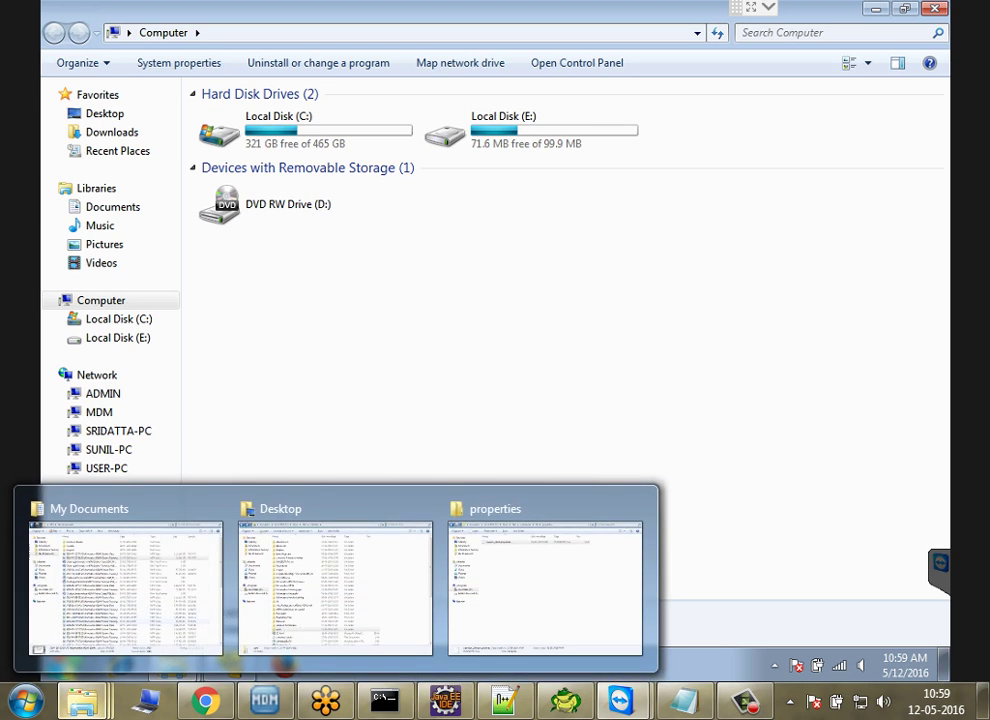
{"action": "left_click", "coordinate": [120, 590]}
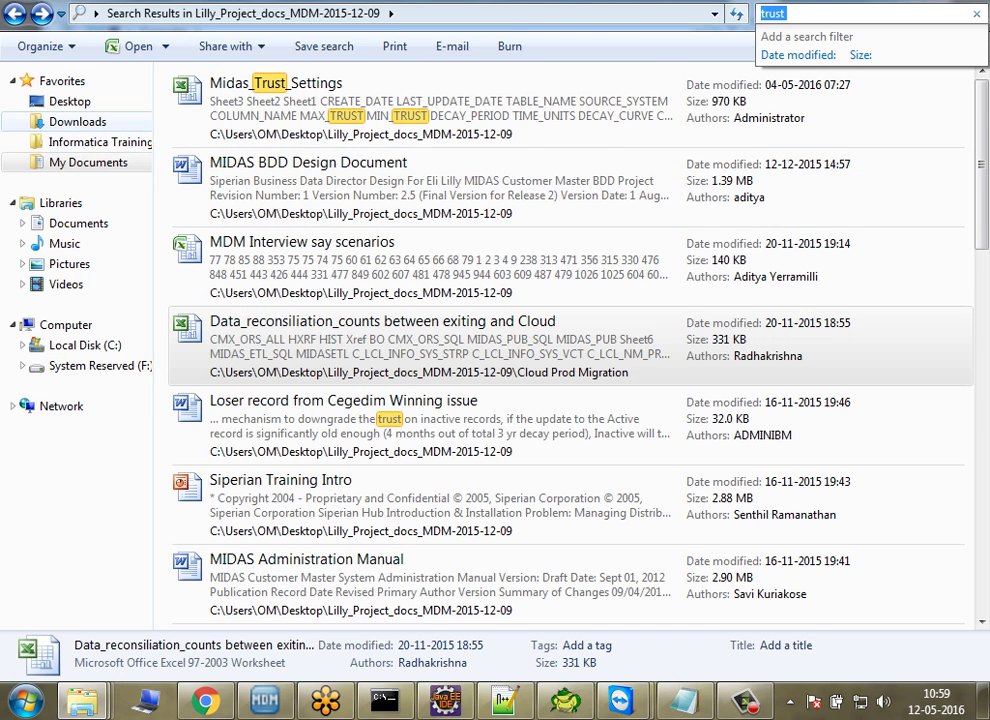
{"action": "left_click", "coordinate": [100, 142]}
{"action": "double_click", "coordinate": [253, 143]}
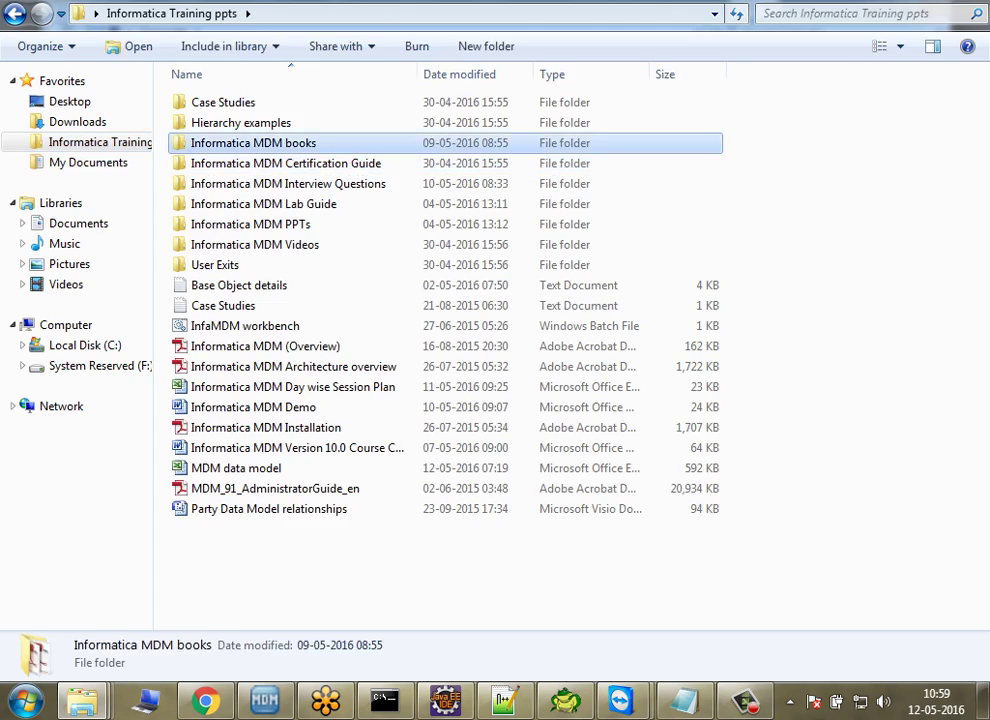
{"action": "left_click", "coordinate": [278, 508]}
{"action": "left_click", "coordinate": [275, 529]}
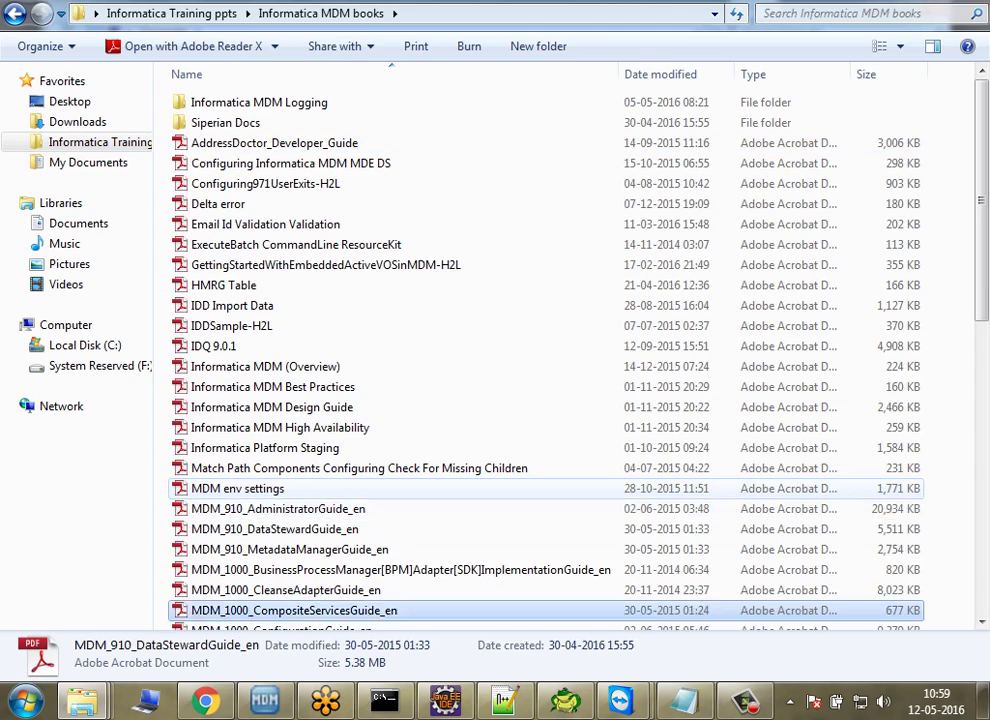
{"action": "scroll", "coordinate": [290, 612], "scroll_direction": "down", "scroll_amount": 5}
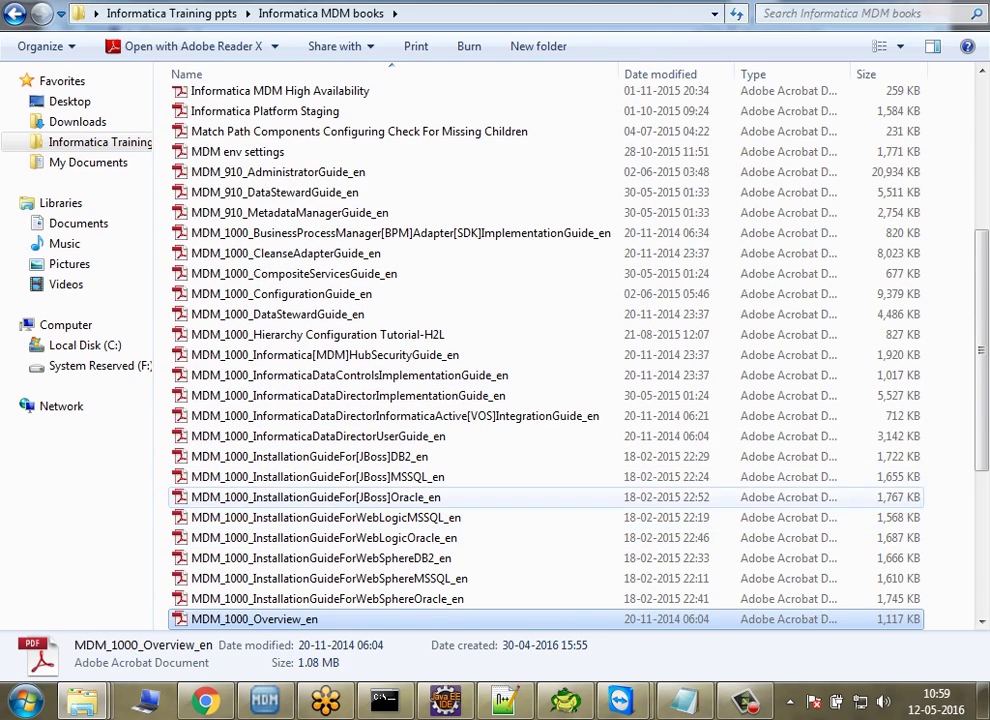
{"action": "left_click", "coordinate": [315, 497]}
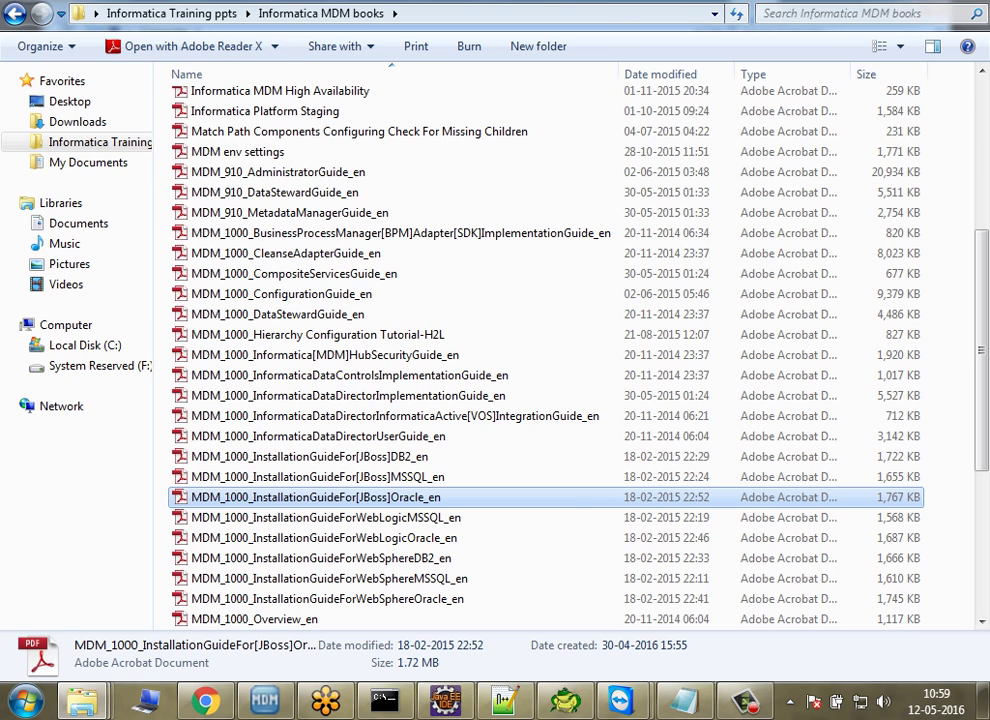
Step: In the VM, open C:\infamdm\hub\server\bin and copy its path from the address bar
{"action": "key", "text": "alt+Tab"}
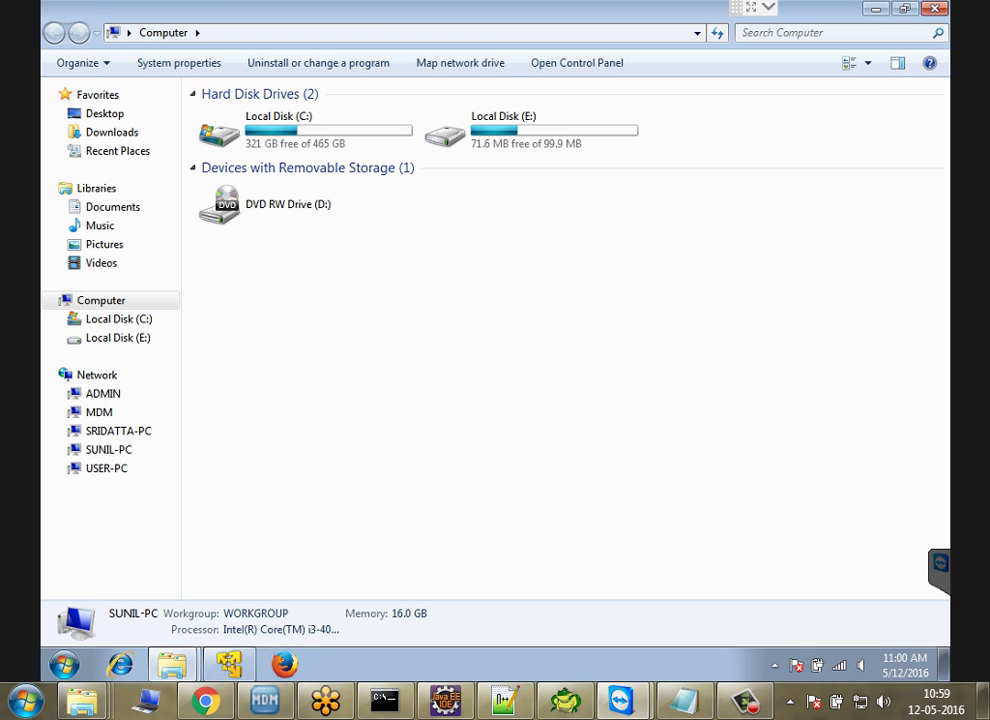
{"action": "key", "text": "alt+Tab"}
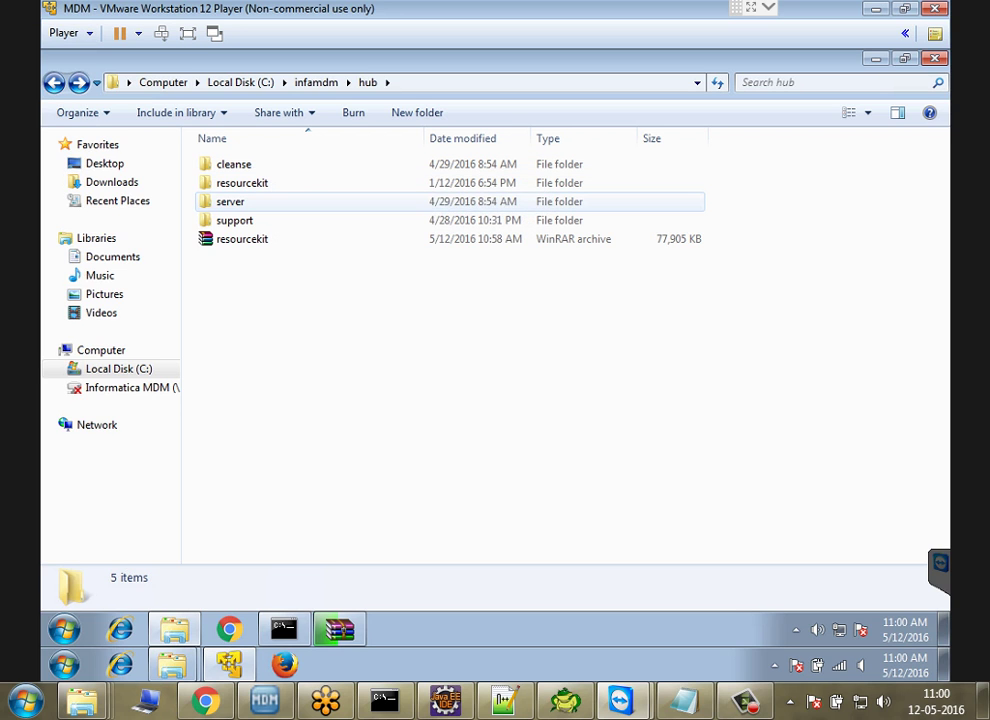
{"action": "left_click", "coordinate": [231, 201]}
{"action": "double_click", "coordinate": [231, 201]}
{"action": "left_click", "coordinate": [241, 201]}
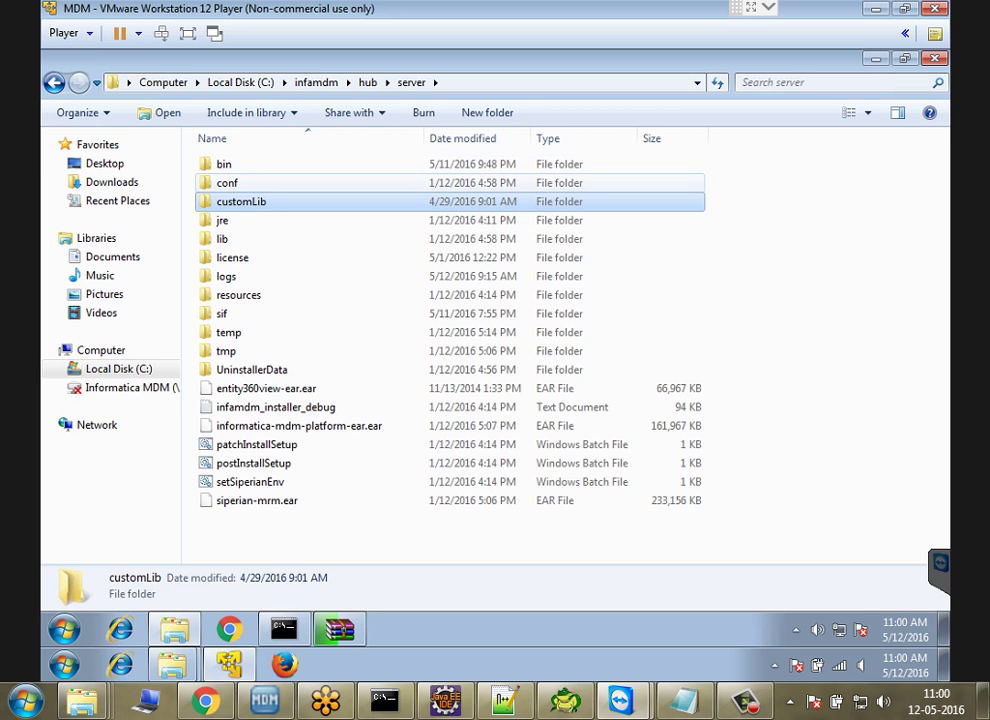
{"action": "double_click", "coordinate": [224, 164]}
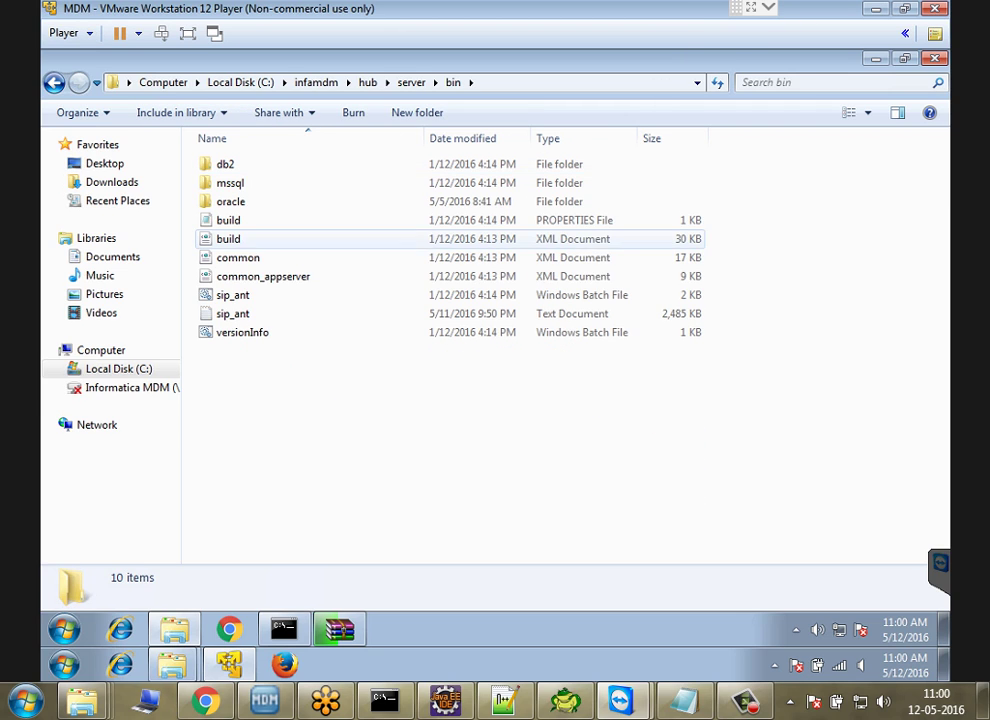
{"action": "left_click", "coordinate": [233, 295]}
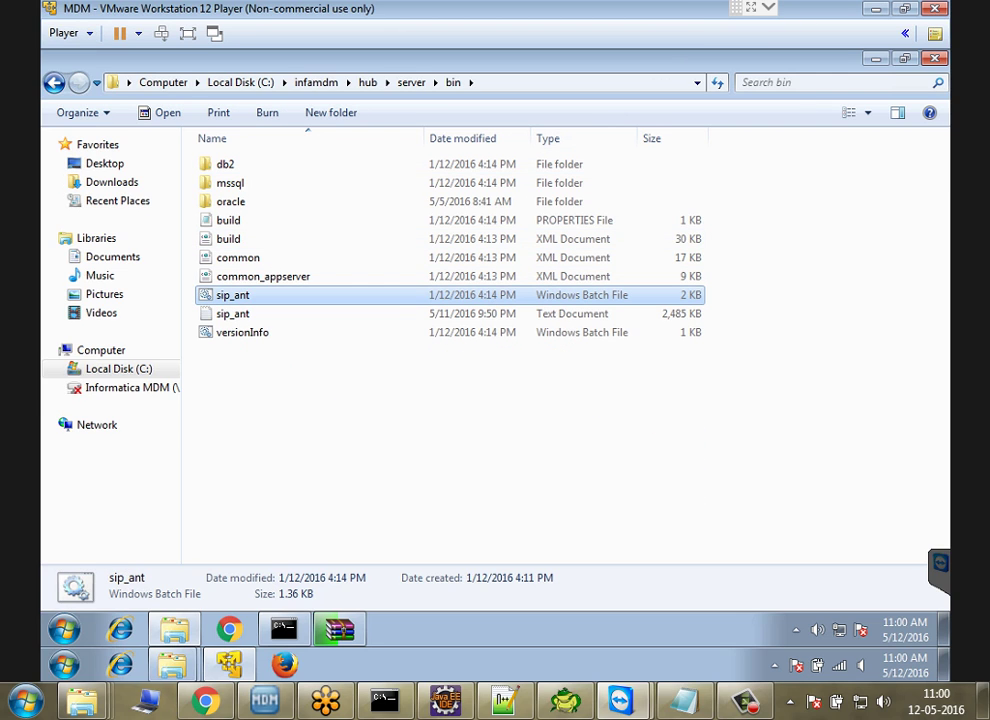
{"action": "left_click", "coordinate": [450, 82]}
{"action": "key", "text": "ctrl+c"}
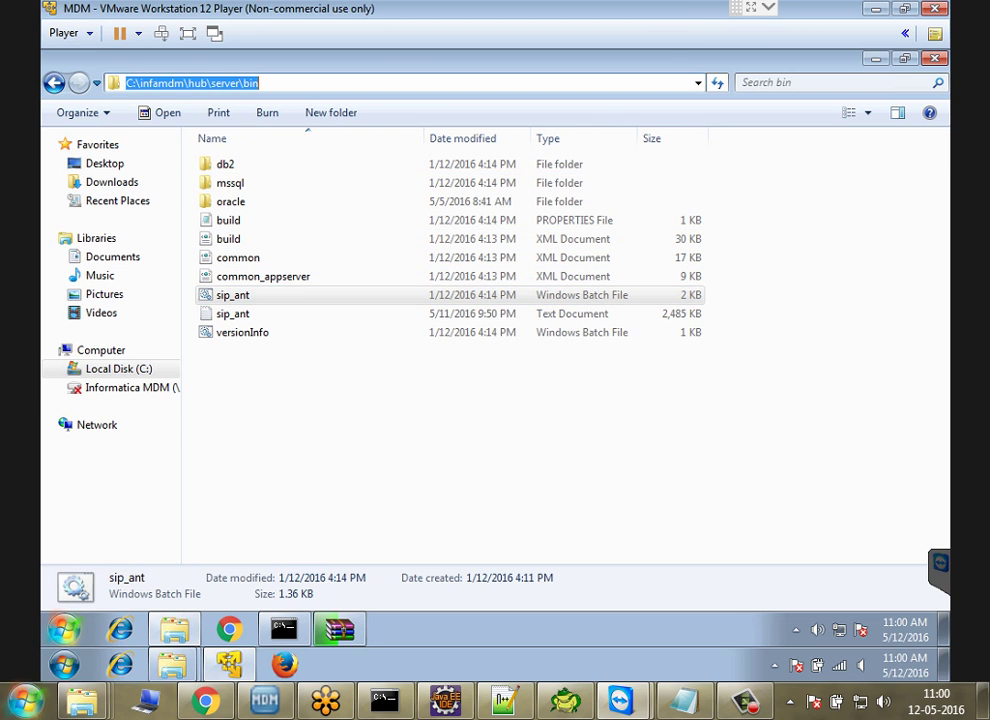
{"action": "key", "text": "super"}
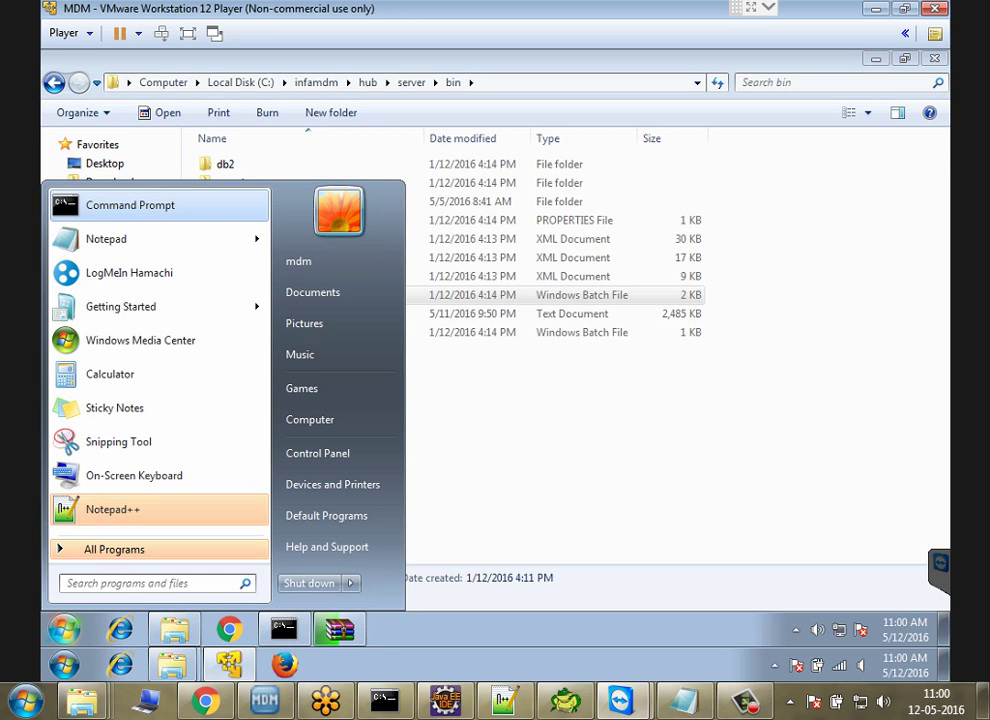
Step: Open an administrator Command Prompt and change into the pasted C:\infamdm\hub\server\bin path
{"action": "key", "text": "Return"}
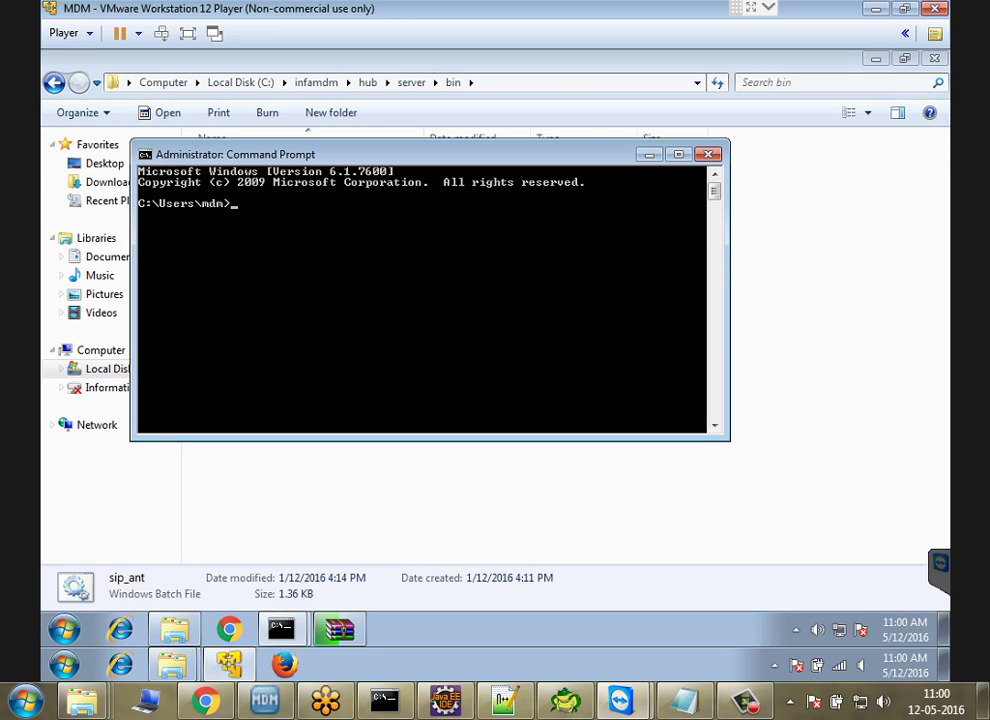
{"action": "type", "text": "cd"}
{"action": "right_click", "coordinate": [389, 303]}
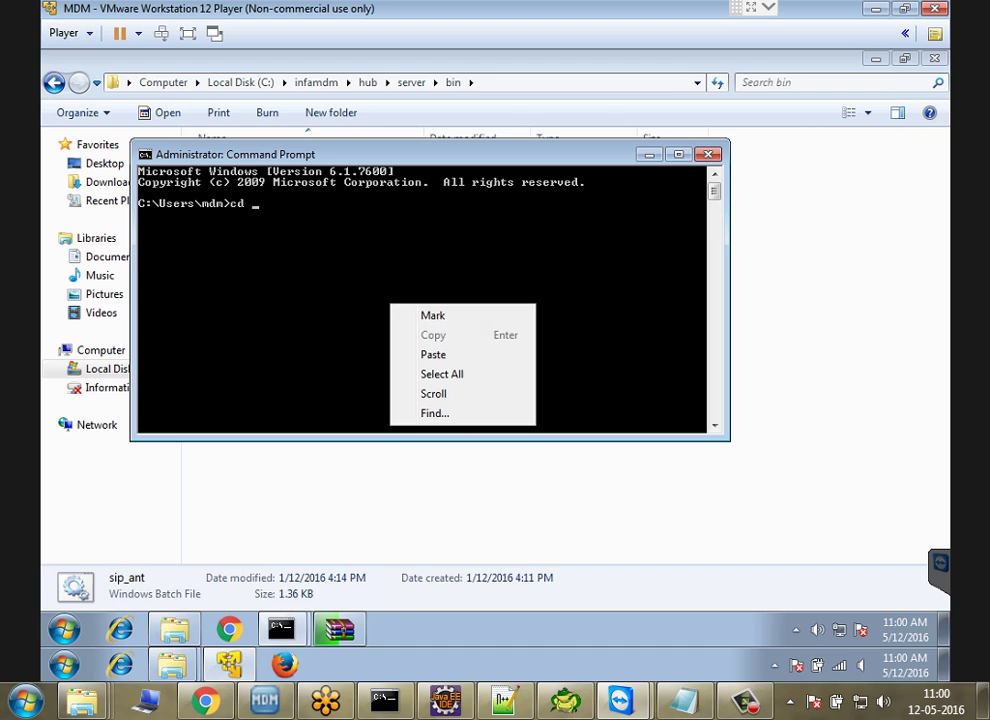
{"action": "left_click", "coordinate": [431, 354]}
{"action": "key", "text": "Return"}
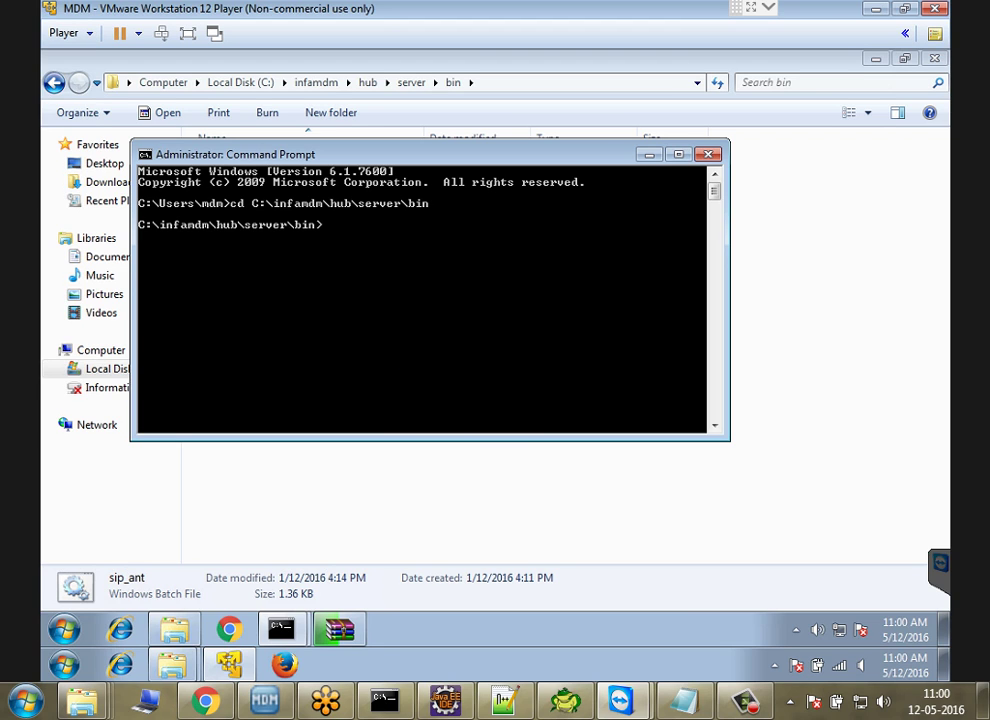
Step: Run sip_ant.bat create_ors
{"action": "type", "text": "sip_ant.bat"}
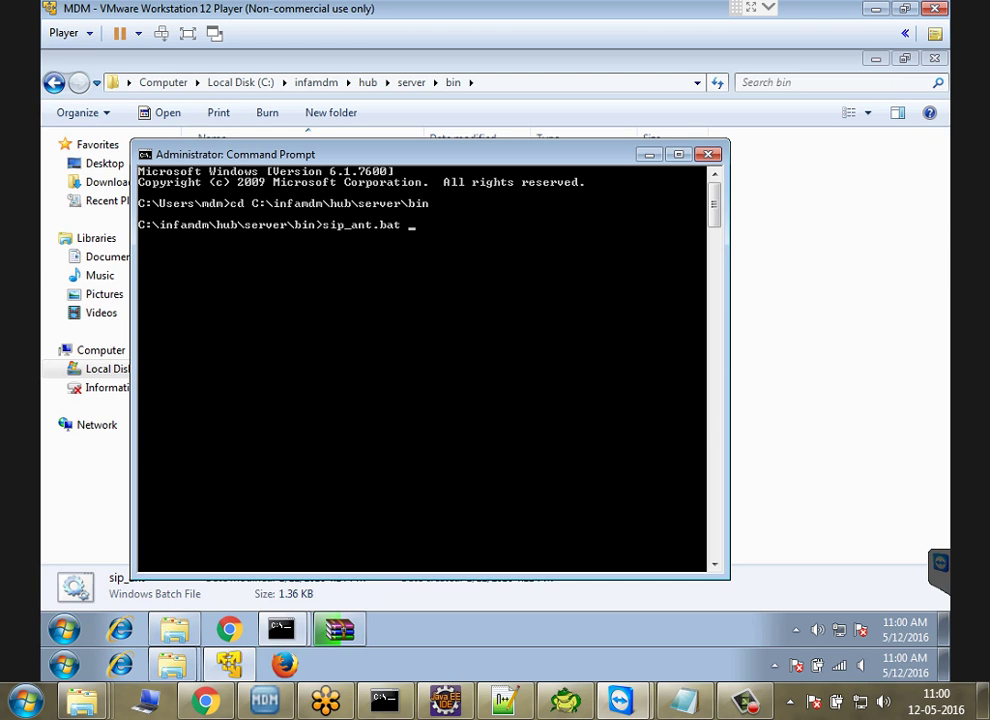
{"action": "type", "text": "create_ors"}
{"action": "key", "text": "Return"}
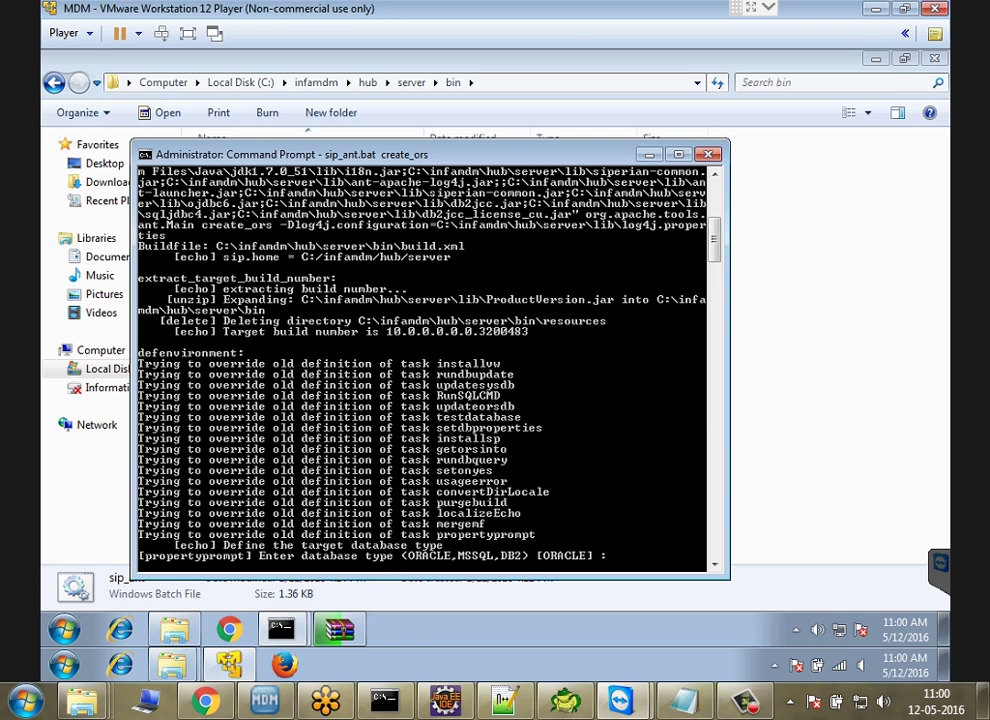
Step: Choose ORACLE as database type and accept the default service connection, localhost, port 1521 and orcl
{"action": "type", "text": "ORACLE"}
{"action": "key", "text": "Return"}
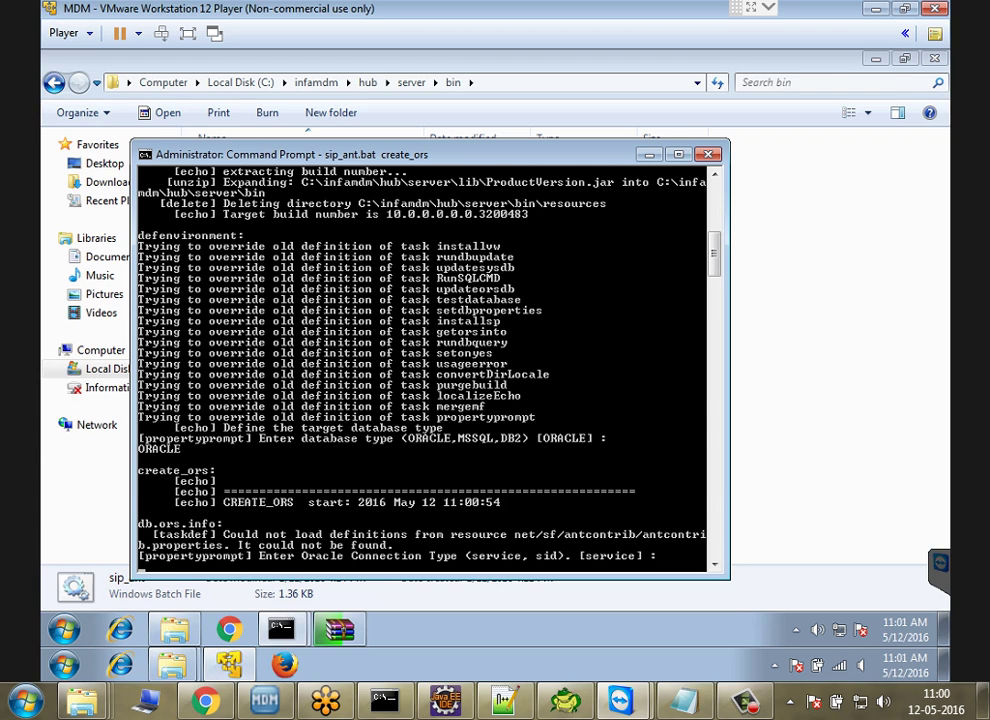
{"action": "key", "text": "Return"}
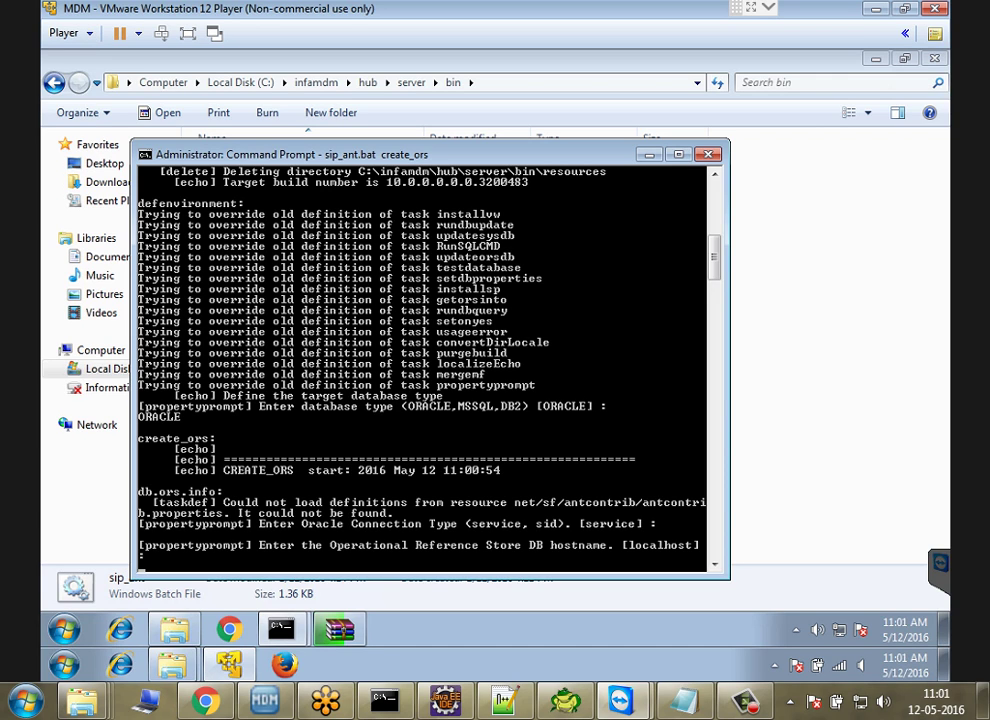
{"action": "key", "text": "Return"}
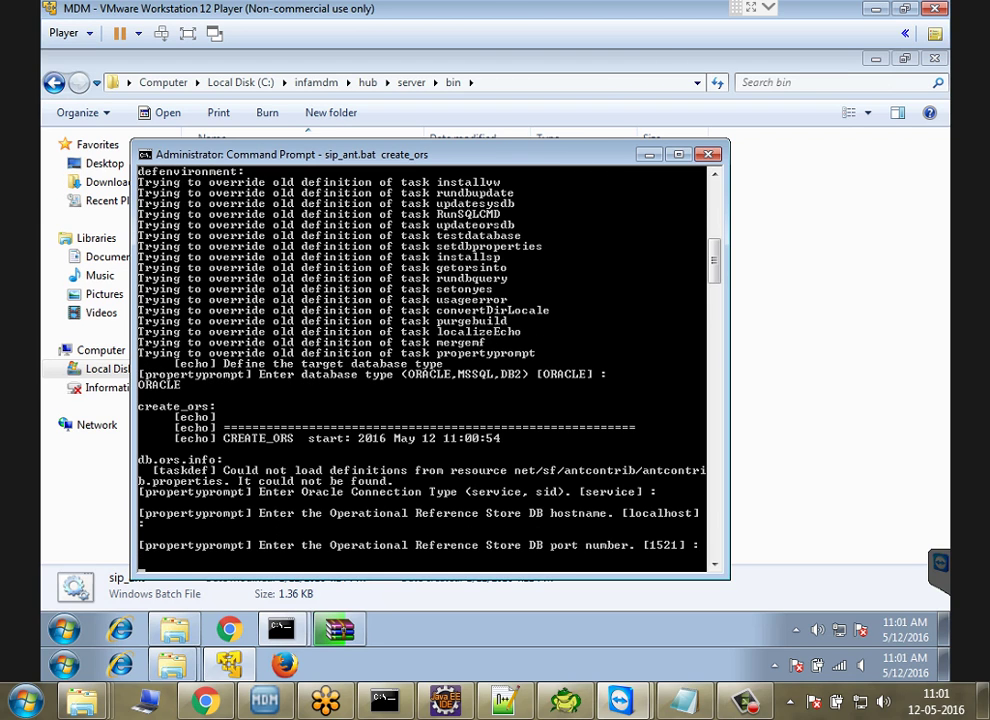
{"action": "key", "text": "Return"}
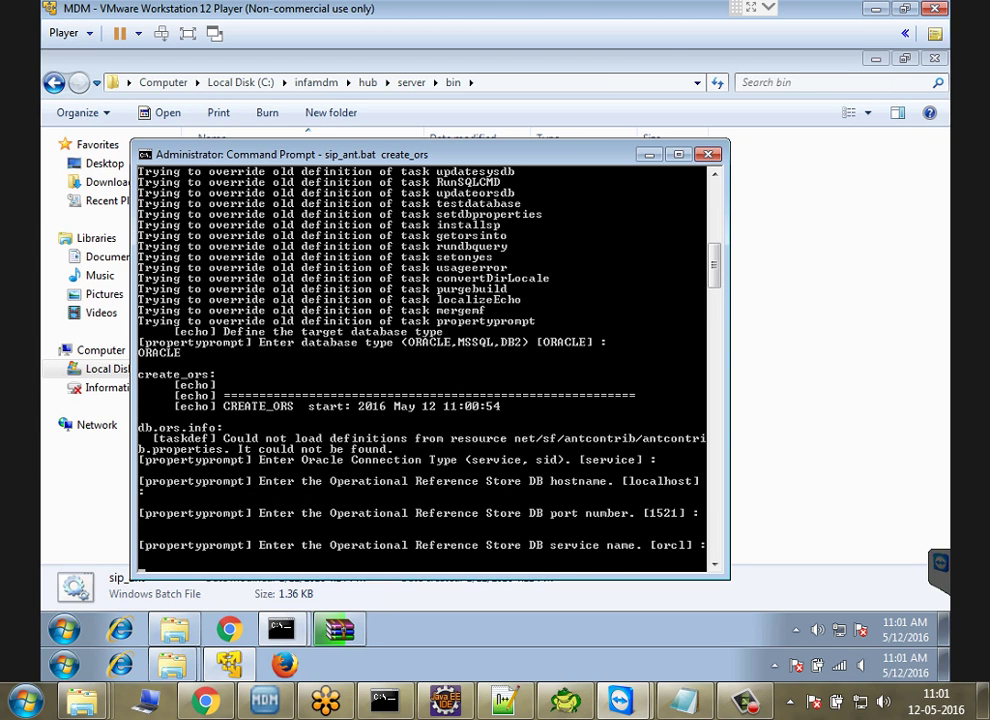
{"action": "key", "text": "Return"}
{"action": "key", "text": "Return"}
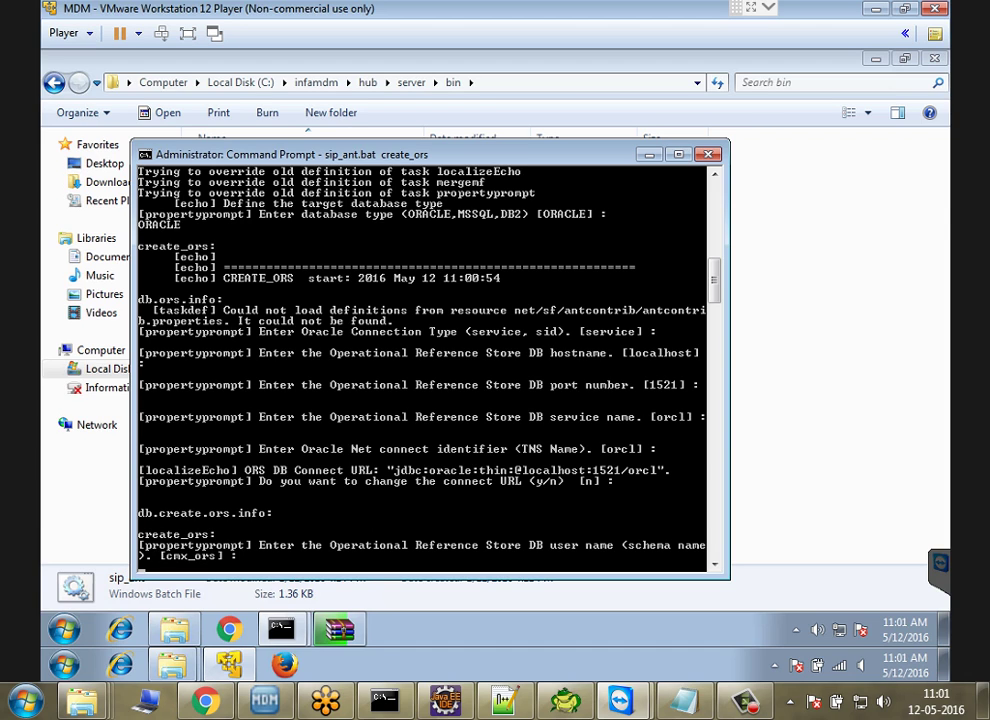
Step: Enter ORS_CLASSROOM10 as the schema user with its password, en_US locale and sys DBA user
{"action": "type", "text": "ORS_CLASSROOM10"}
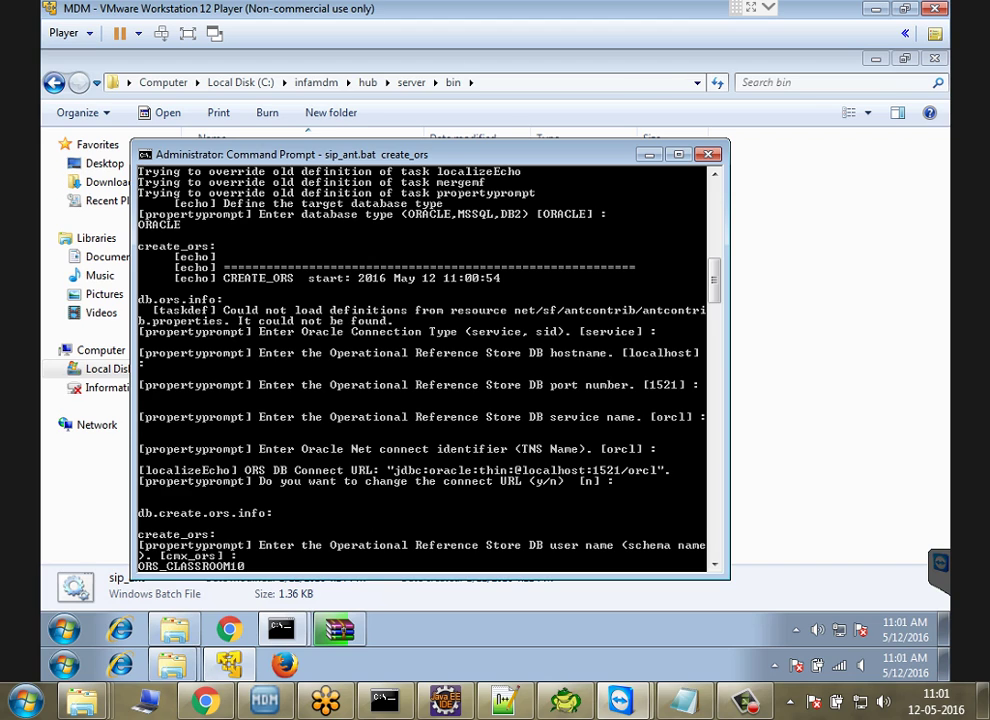
{"action": "key", "text": "Return"}
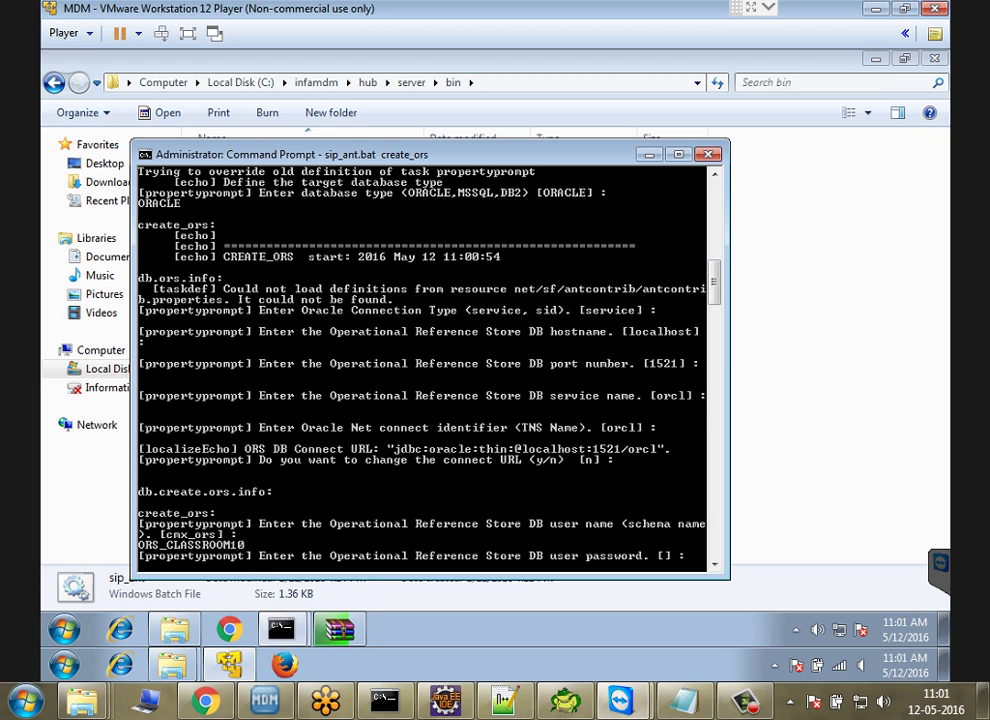
{"action": "key", "text": "Return"}
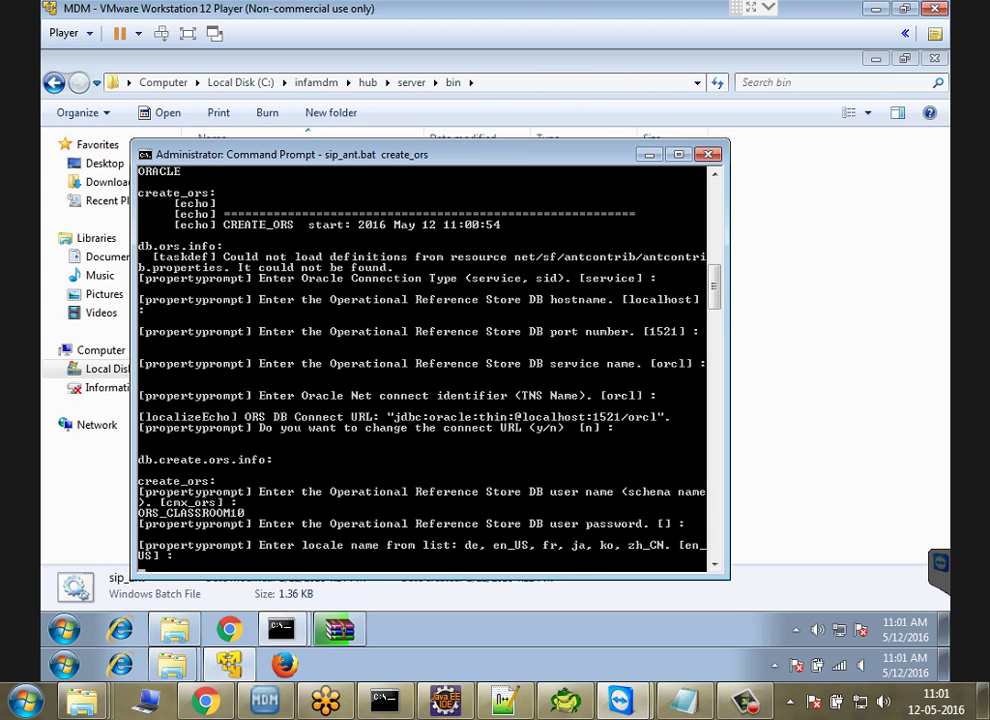
{"action": "key", "text": "Return"}
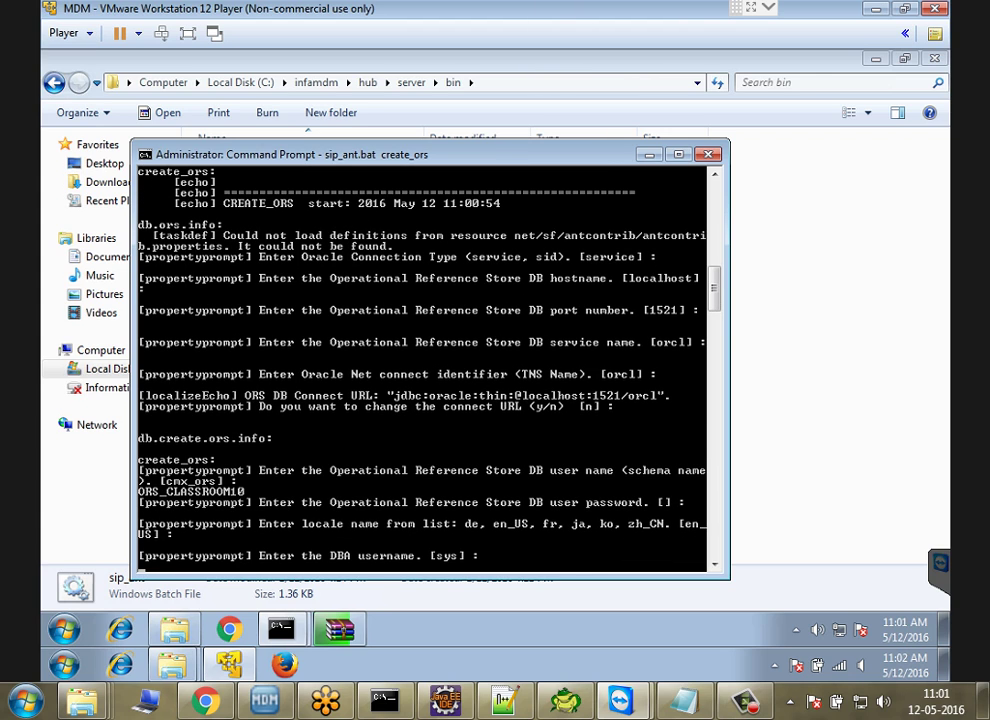
{"action": "key", "text": "Return"}
{"action": "key", "text": "Return"}
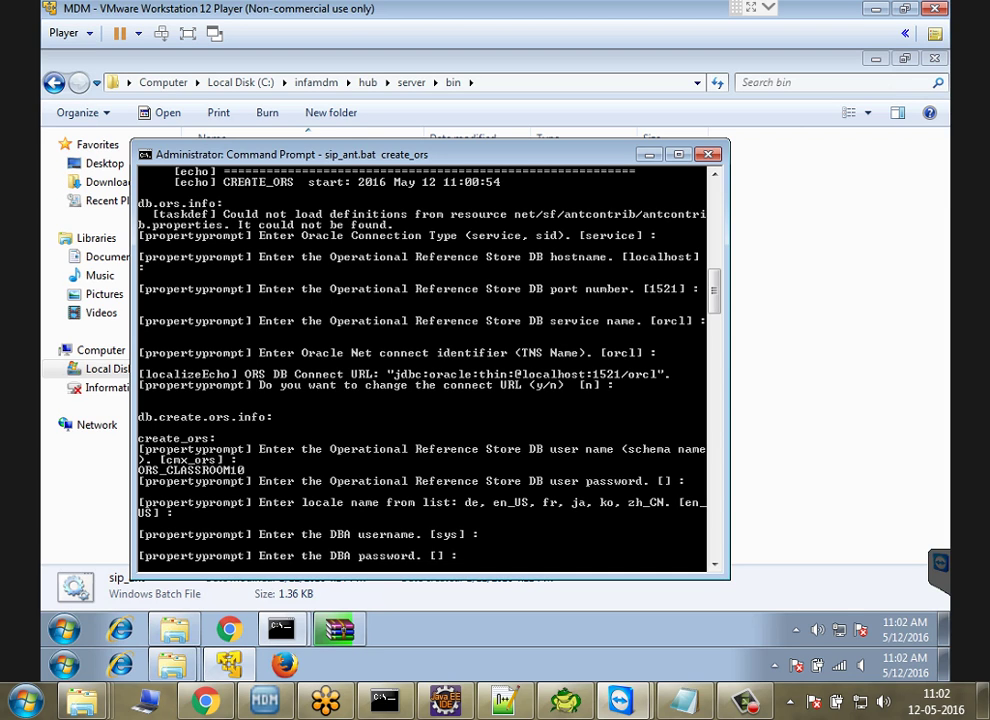
Step: Give the DBA password, accept CMX_INDX and the default temporary tablespace, then pick ORS_CLASSROOM10 in Hub Console
{"action": "key", "text": "Return"}
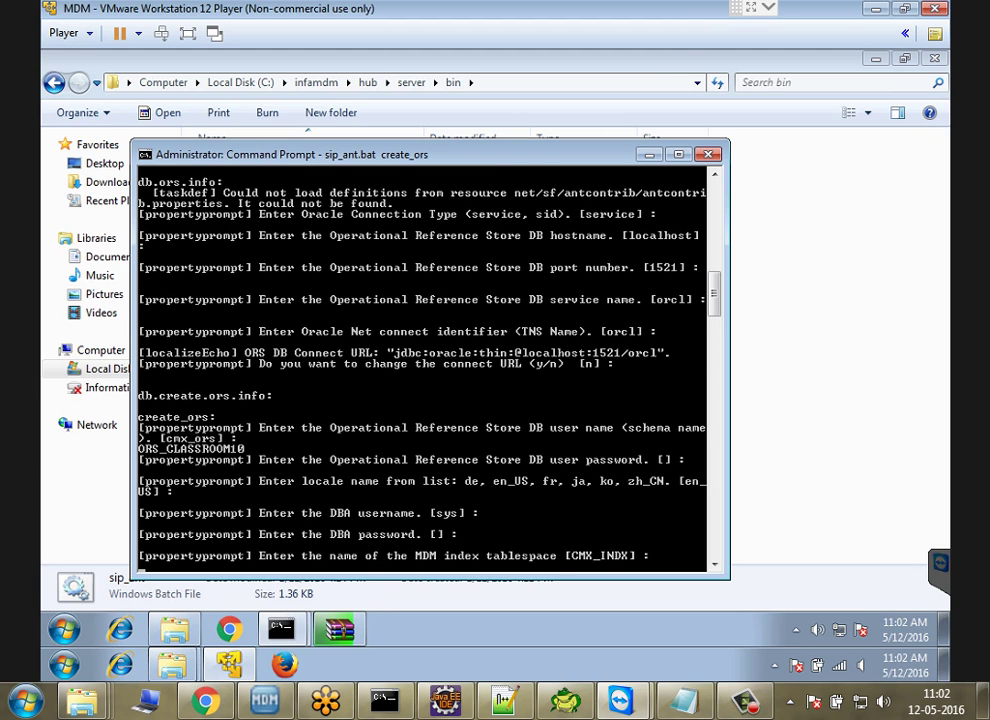
{"action": "key", "text": "Return"}
{"action": "key", "text": "Return"}
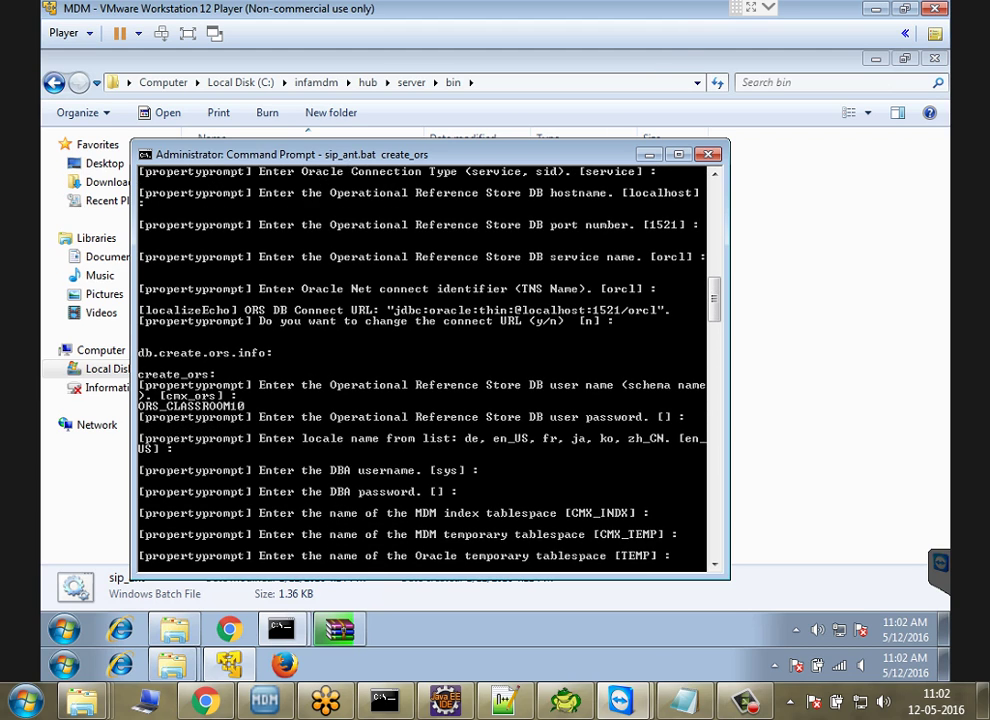
{"action": "key", "text": "Return"}
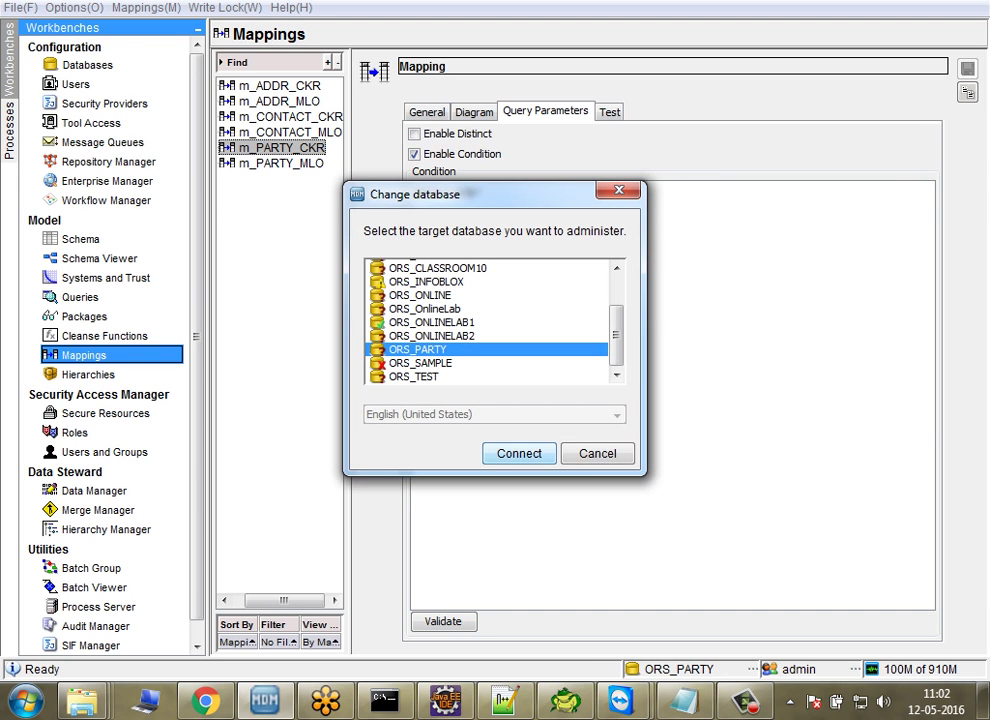
{"action": "scroll", "coordinate": [494, 320], "scroll_direction": "up", "scroll_amount": 2}
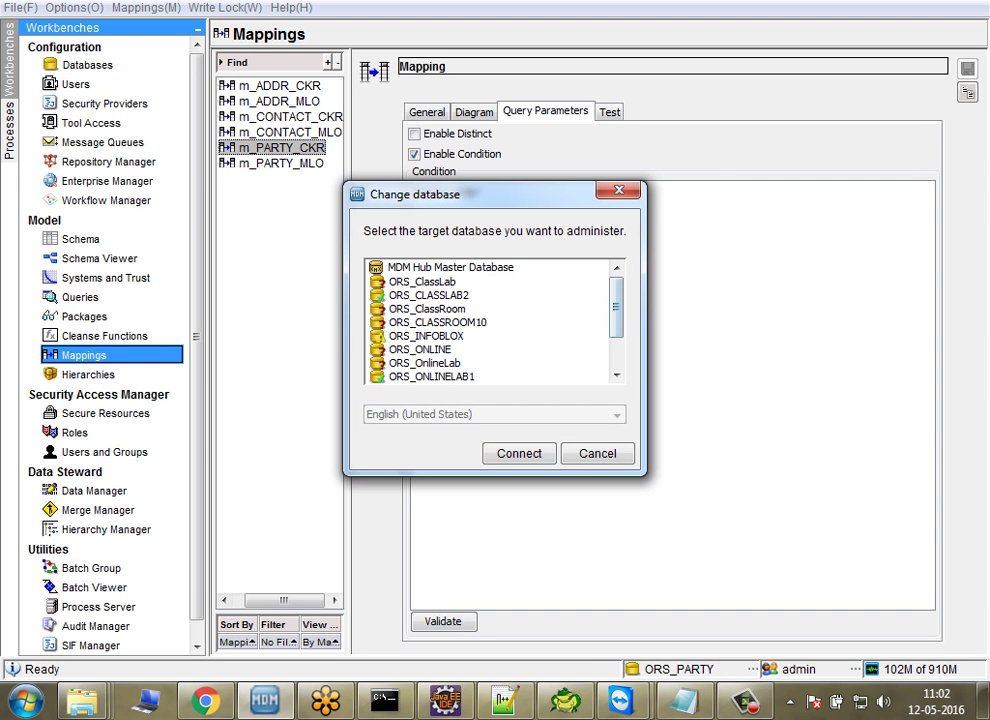
{"action": "left_click", "coordinate": [437, 322]}
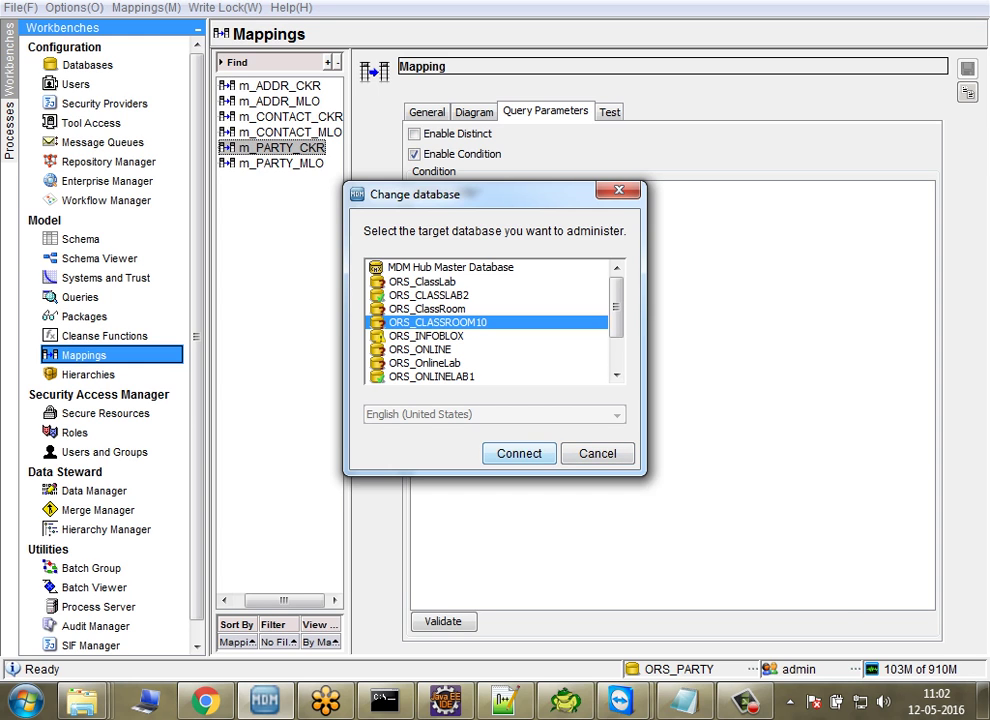
Step: Rerun sip_ant.bat create_ors with ORACLE, the default service connection, localhost and orcl TNS name
{"action": "mouse_move", "coordinate": [621, 700]}
{"action": "left_click", "coordinate": [752, 580]}
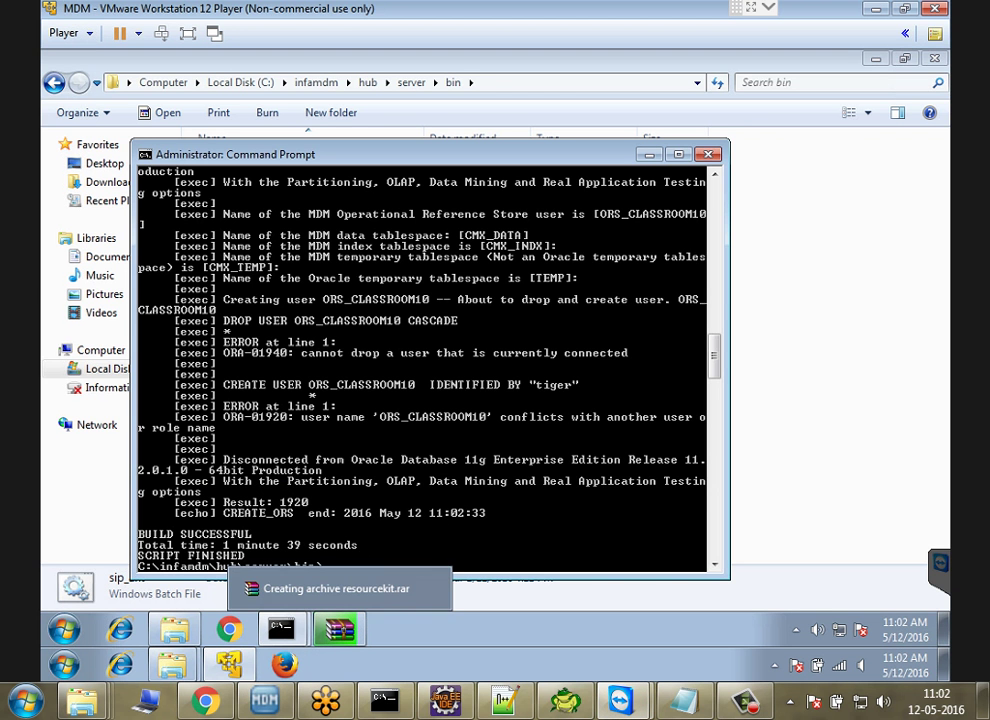
{"action": "key", "text": "Up"}
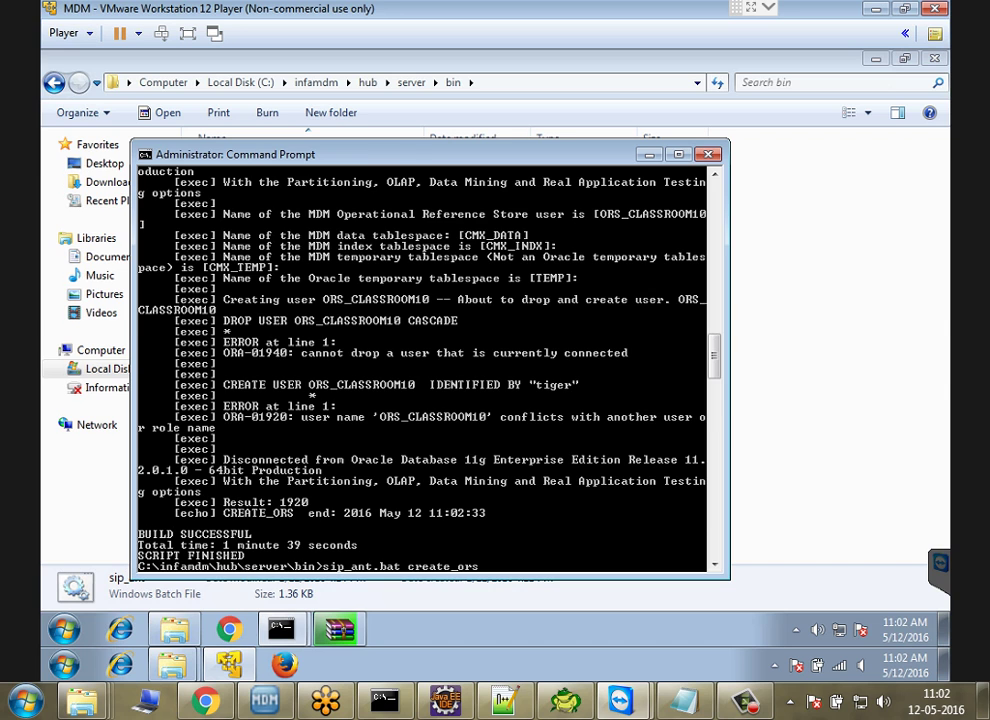
{"action": "key", "text": "Return"}
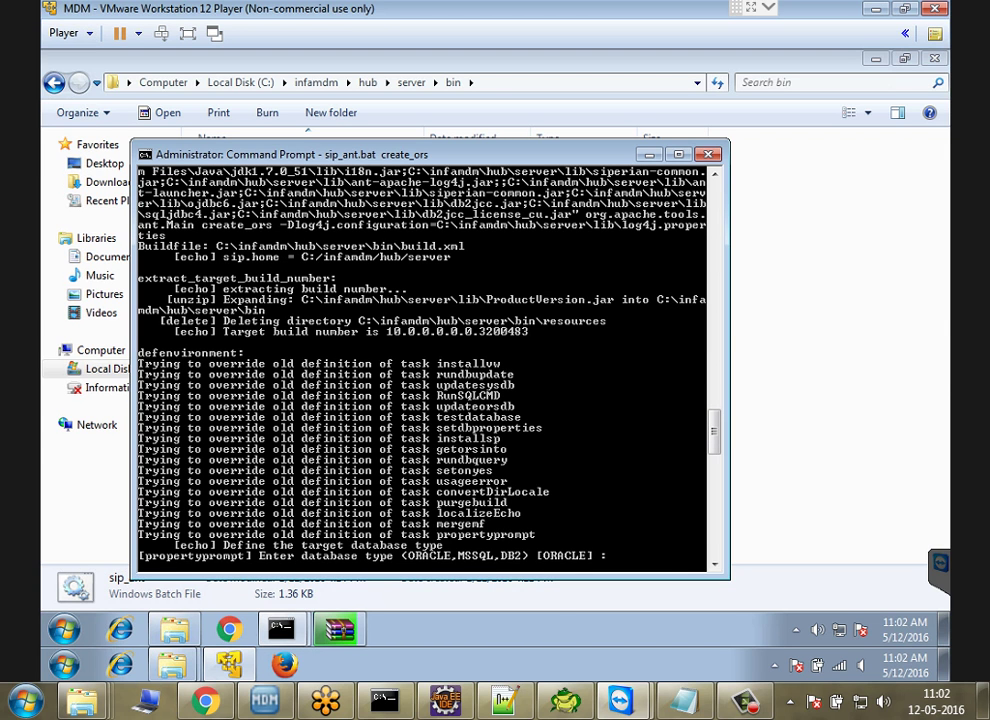
{"action": "type", "text": "ORACLE"}
{"action": "key", "text": "Return"}
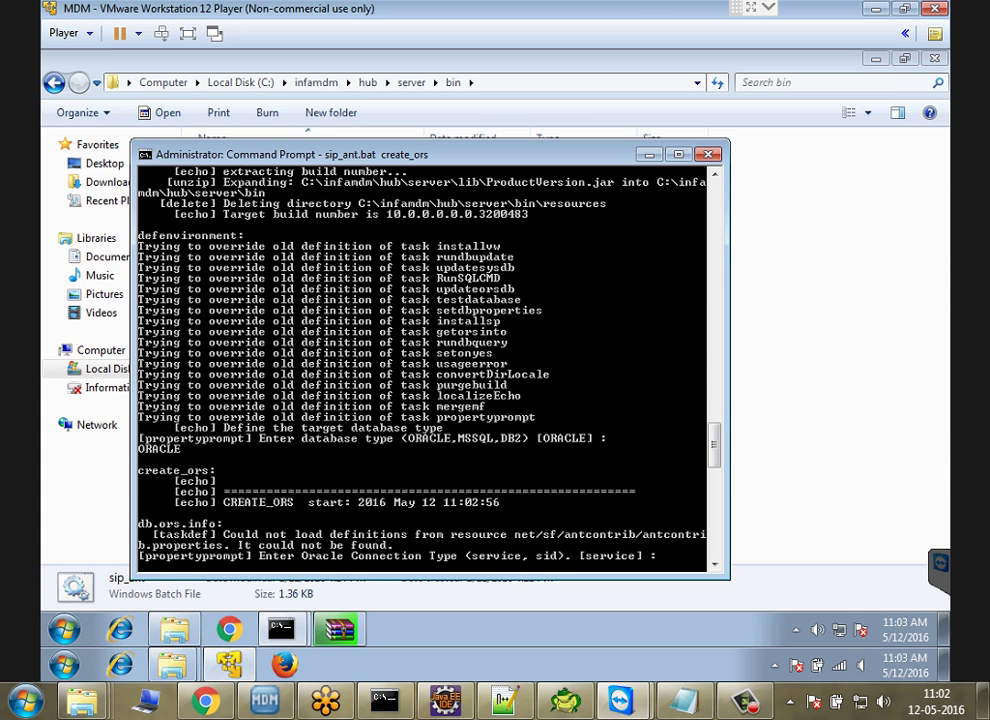
{"action": "key", "text": "Return"}
{"action": "key", "text": "Return"}
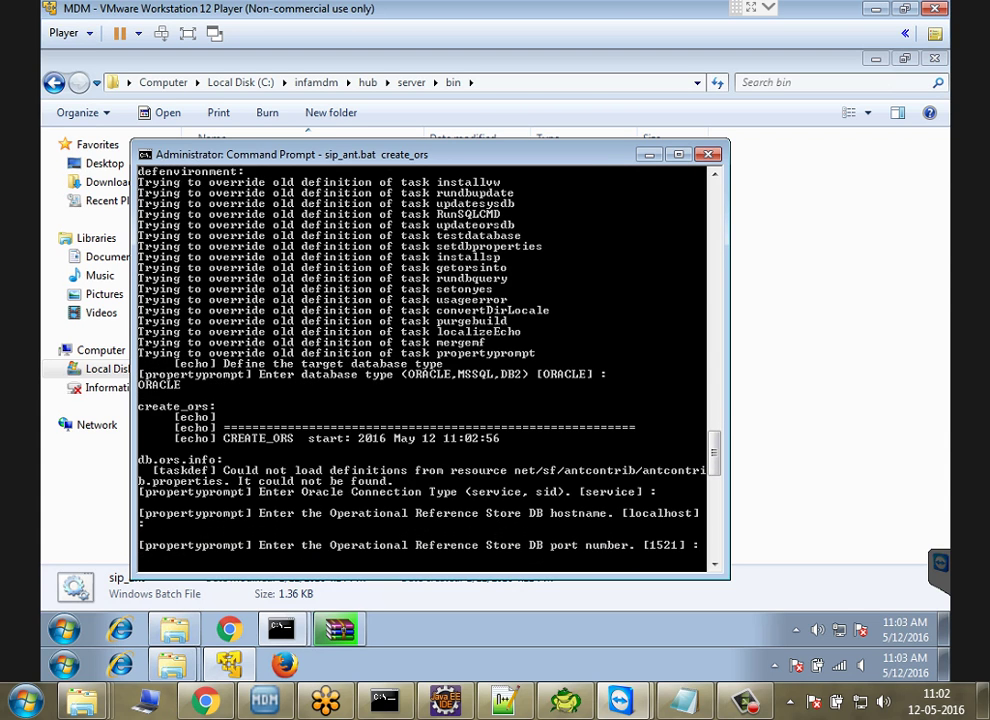
{"action": "key", "text": "Return"}
{"action": "key", "text": "Return"}
{"action": "key", "text": "Return"}
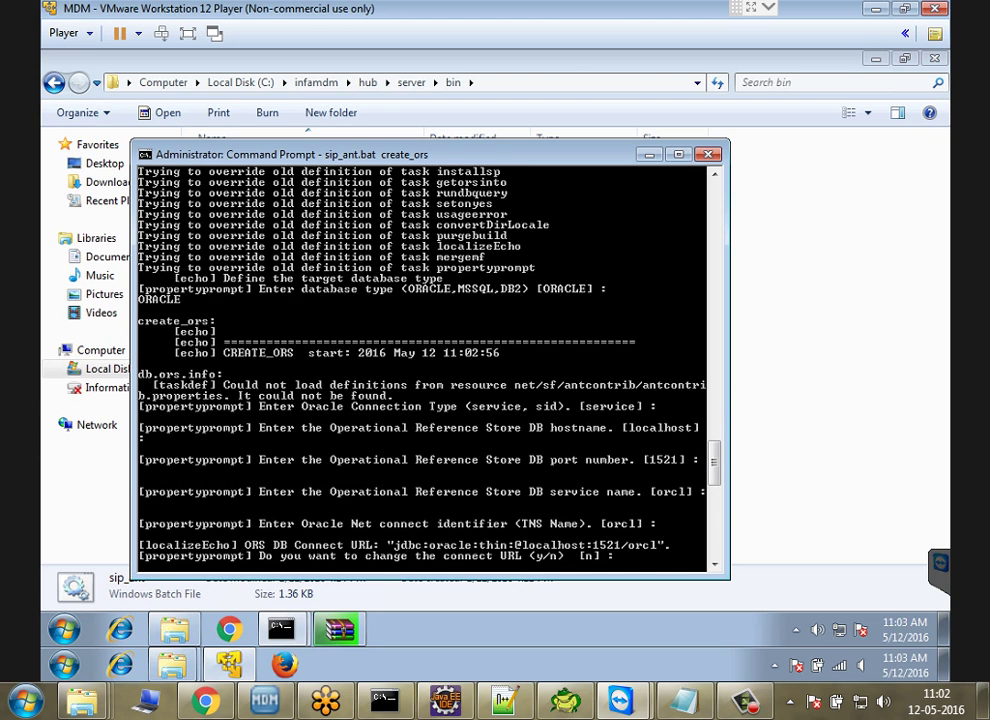
{"action": "key", "text": "Return"}
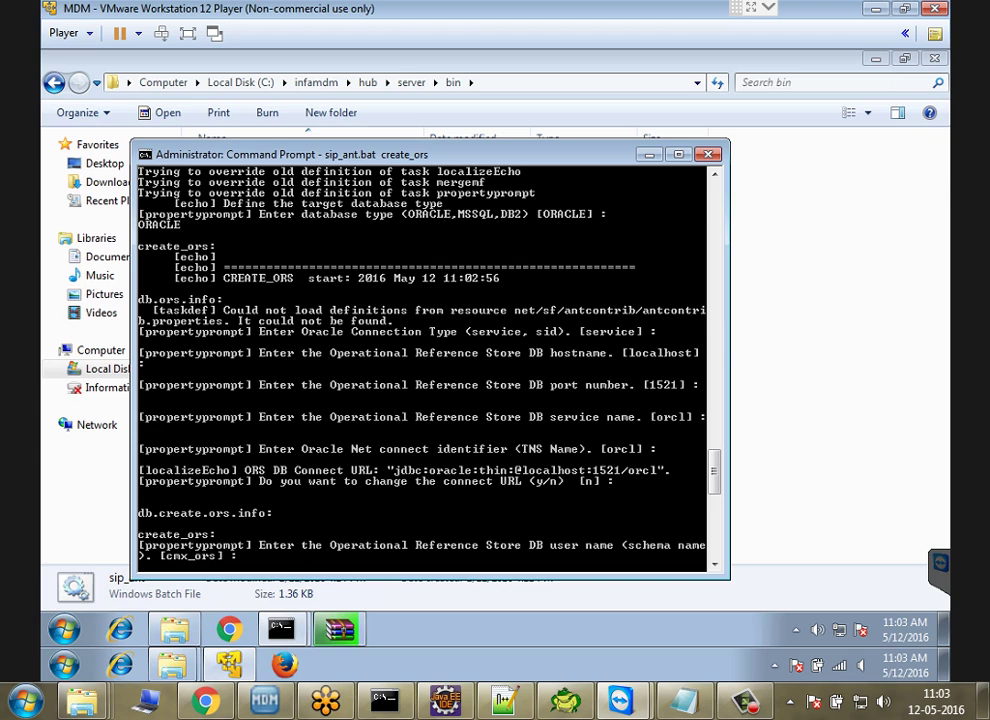
Step: Enter ORS_CLASSLAB10 as the schema user name, typing the 10 with the On-Screen Keyboard
{"action": "type", "text": "ORS_CLASSLAB"}
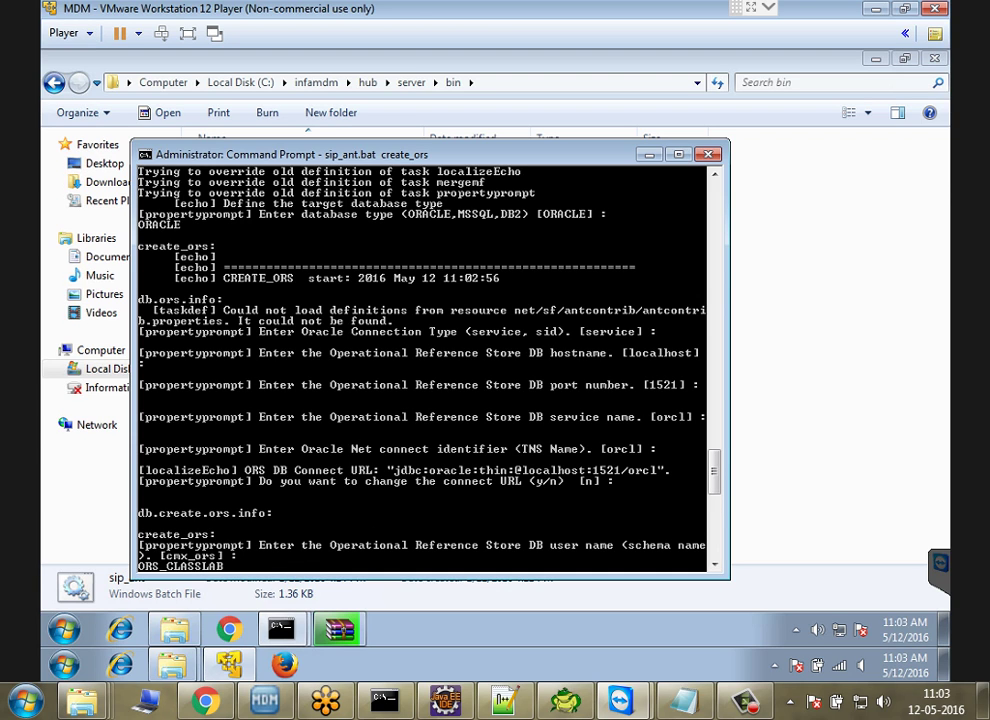
{"action": "type", "text": "!)"}
{"action": "key", "text": "BackSpace"}
{"action": "key", "text": "BackSpace"}
{"action": "key", "text": "super"}
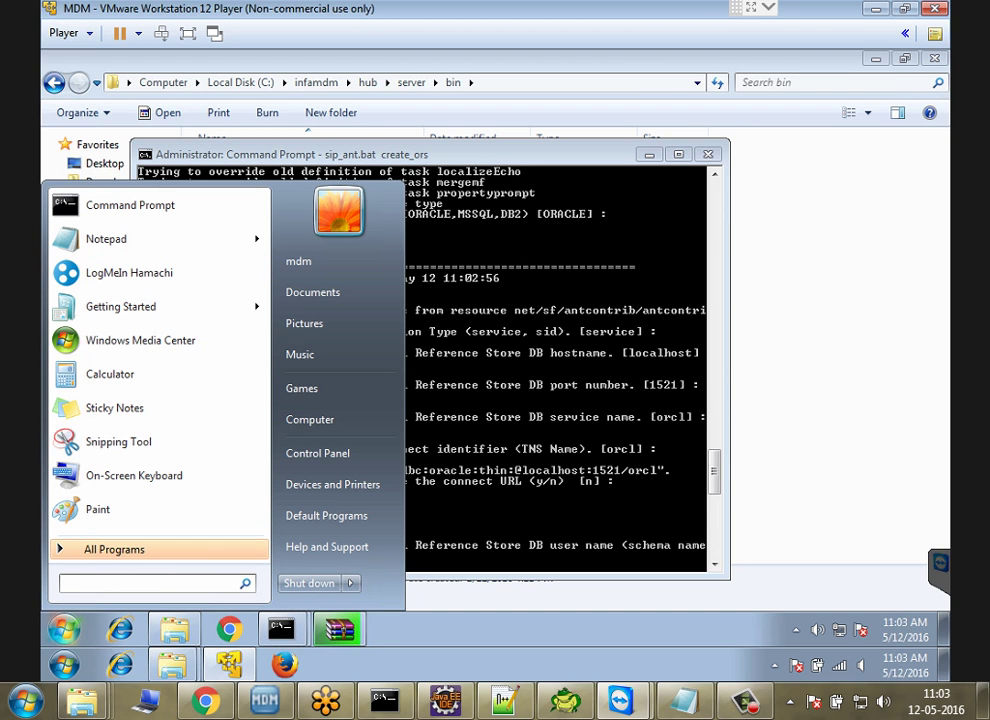
{"action": "type", "text": "KEY"}
{"action": "key", "text": "Escape"}
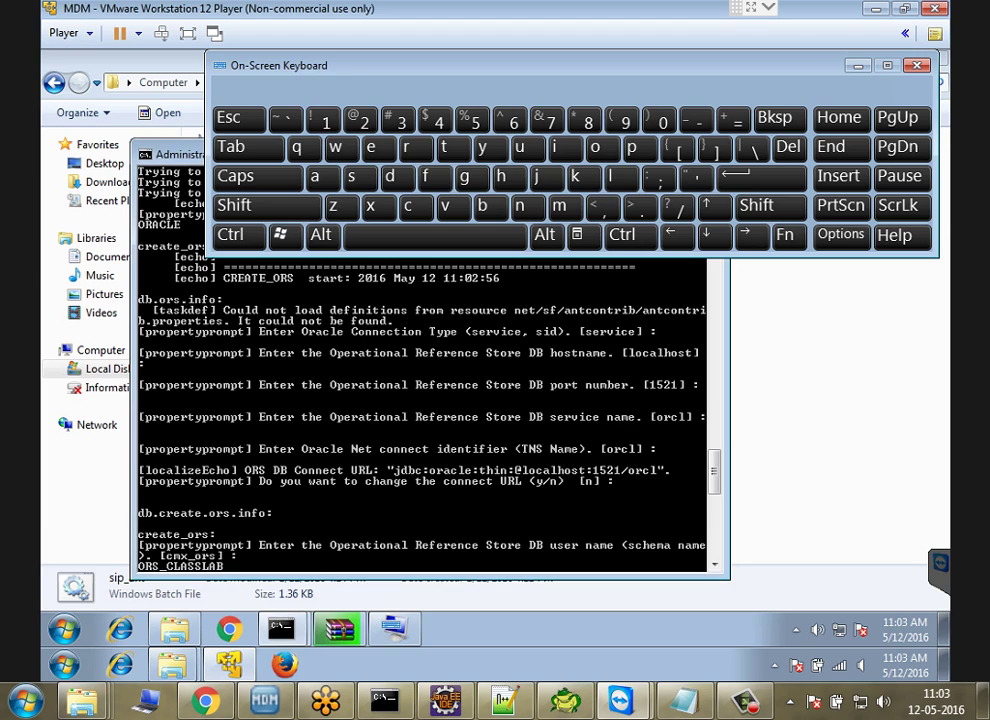
{"action": "type", "text": "10"}
{"action": "key", "text": "Return"}
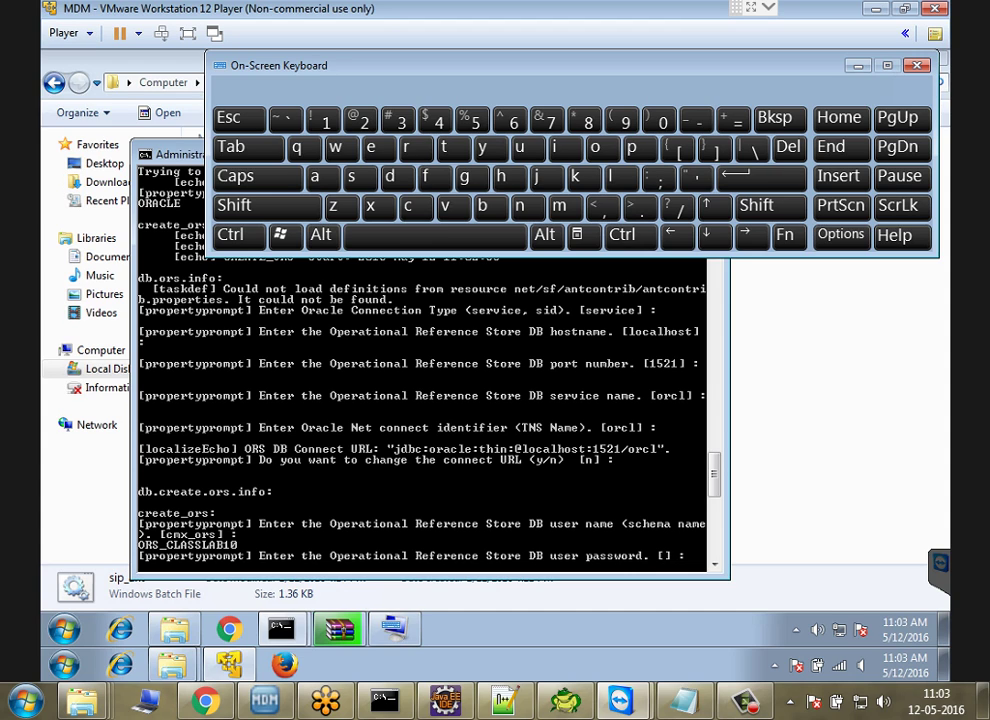
Step: Supply the passwords and accept default locale, sys DBA, CMX_INDX and CMX_TEMP until BUILD SUCCESSFUL
{"action": "key", "text": "Return"}
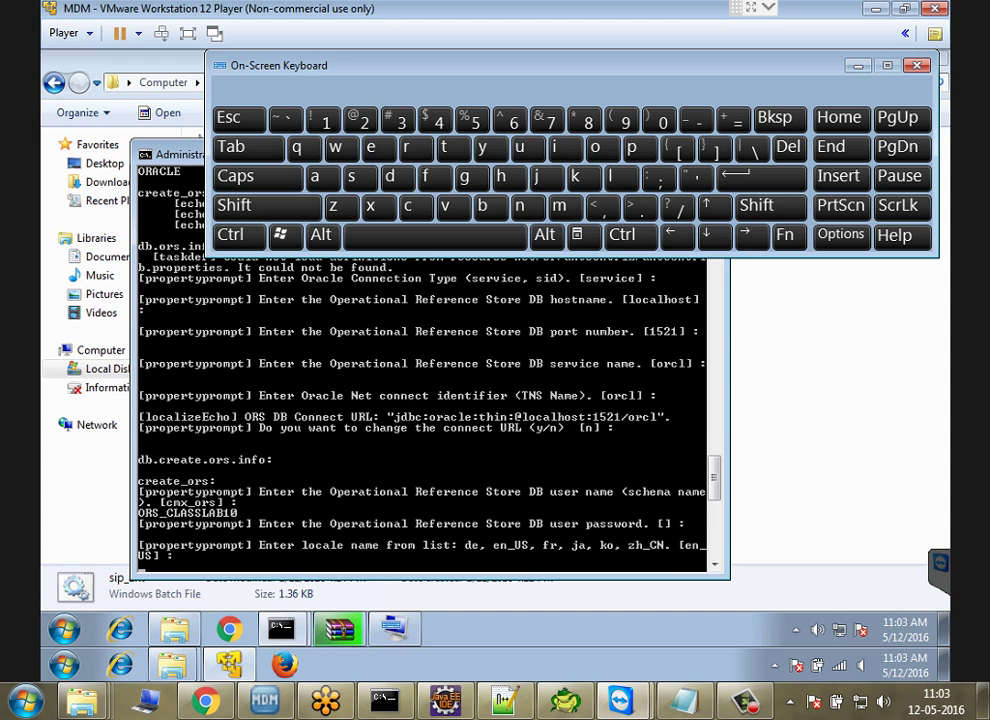
{"action": "key", "text": "Return"}
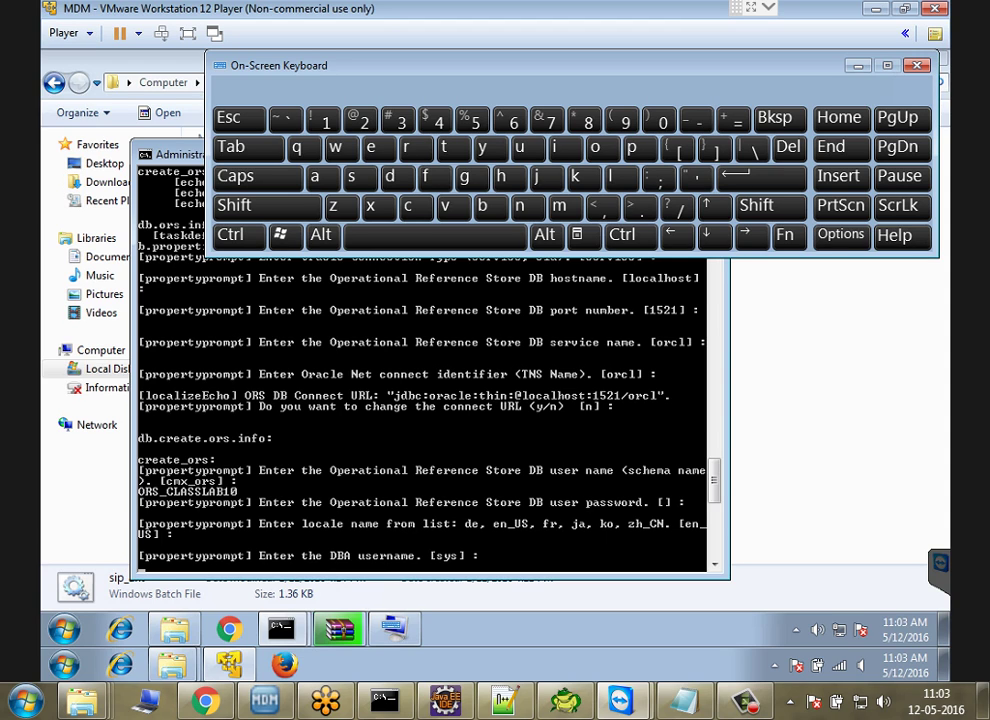
{"action": "key", "text": "Return"}
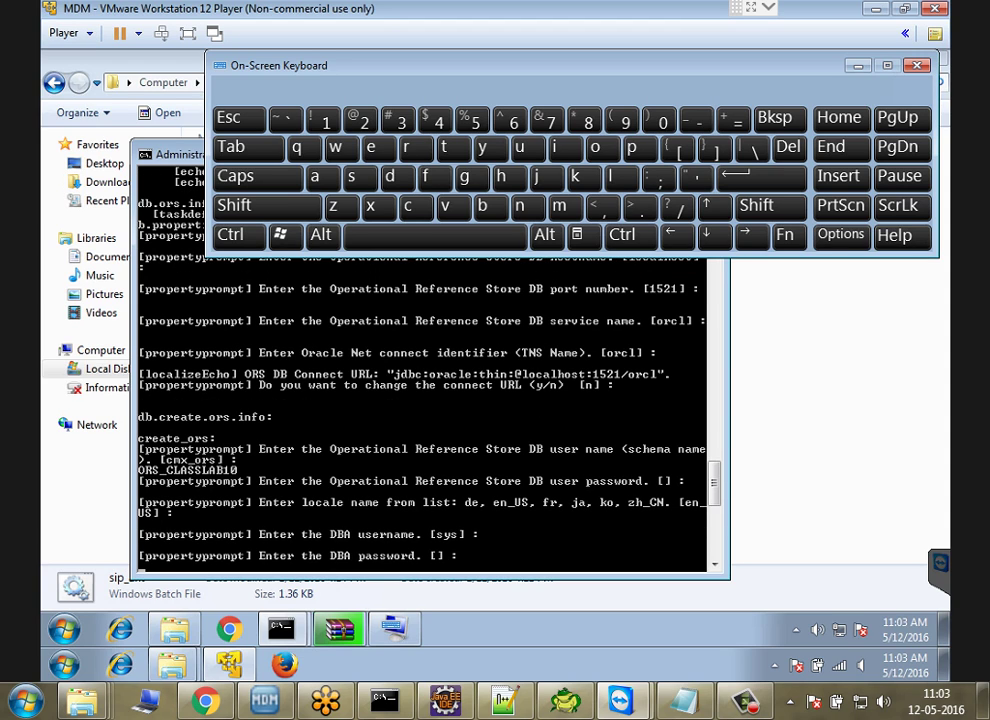
{"action": "key", "text": "Return"}
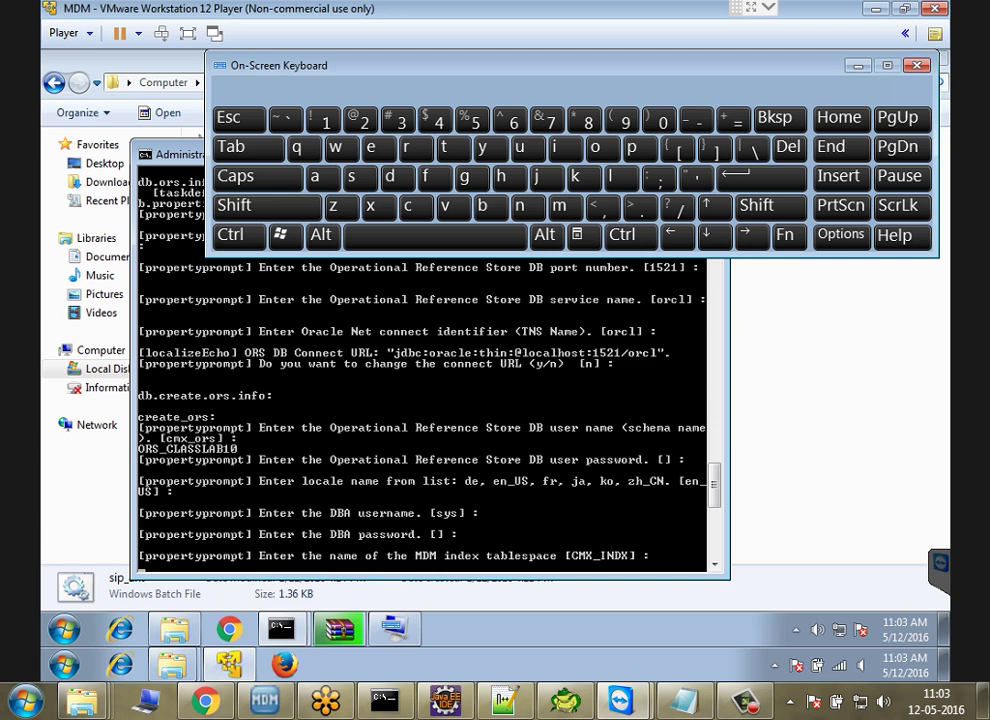
{"action": "key", "text": "Return"}
{"action": "key", "text": "Return"}
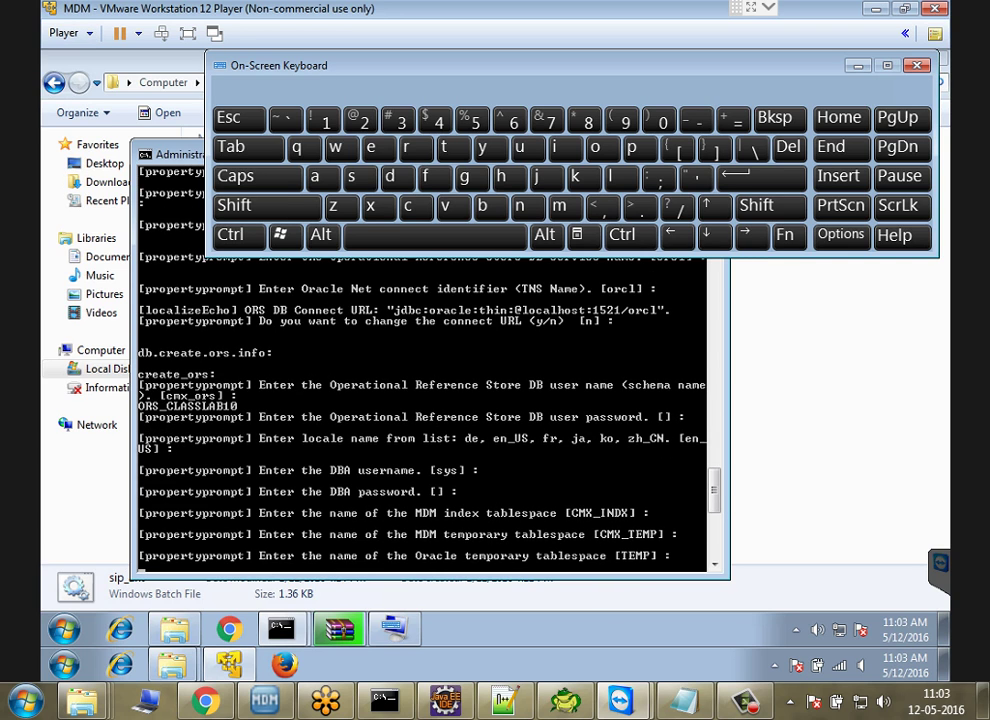
{"action": "key", "text": "Return"}
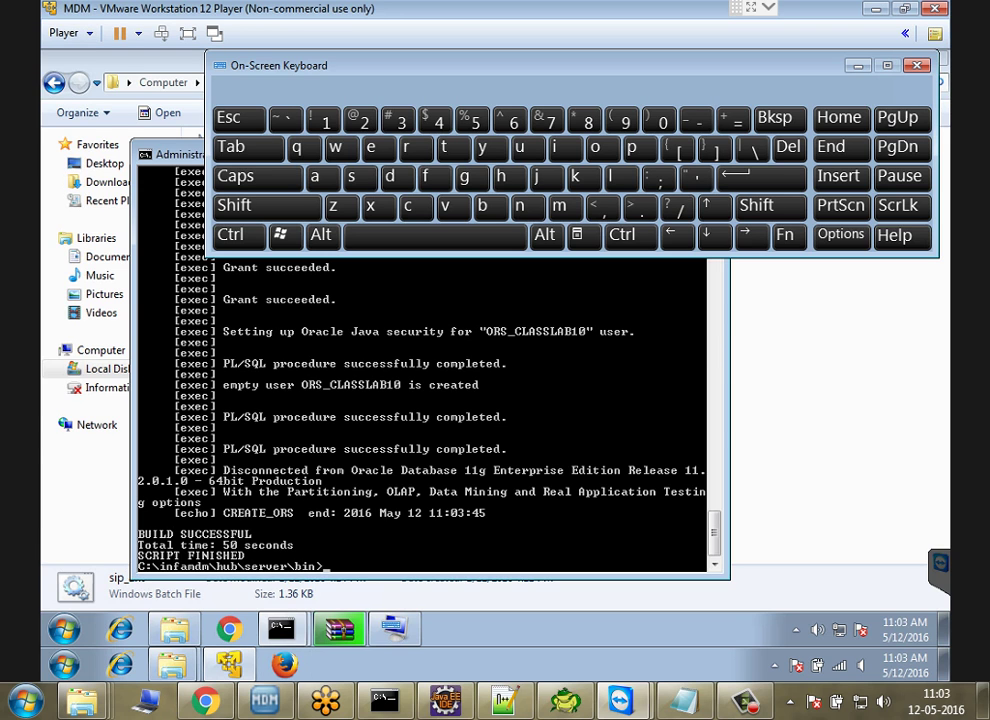
{"action": "key", "text": "alt+Tab"}
Step: Open a new Toad connection logged in as ORS_CLASSLAB10
{"action": "key", "text": "alt+s"}
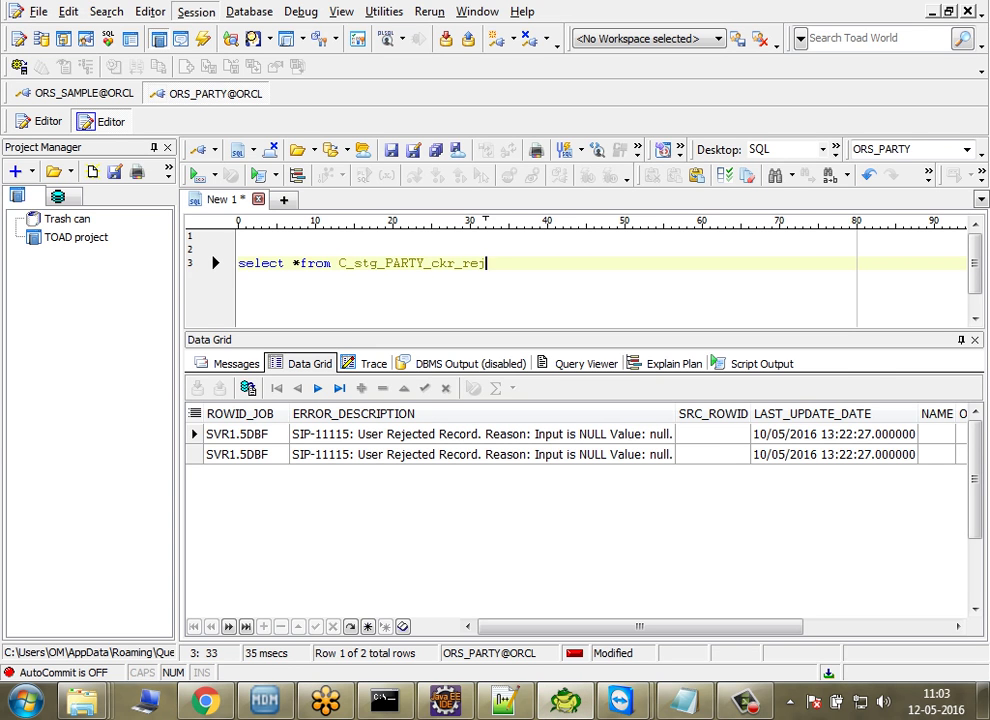
{"action": "key", "text": "Return"}
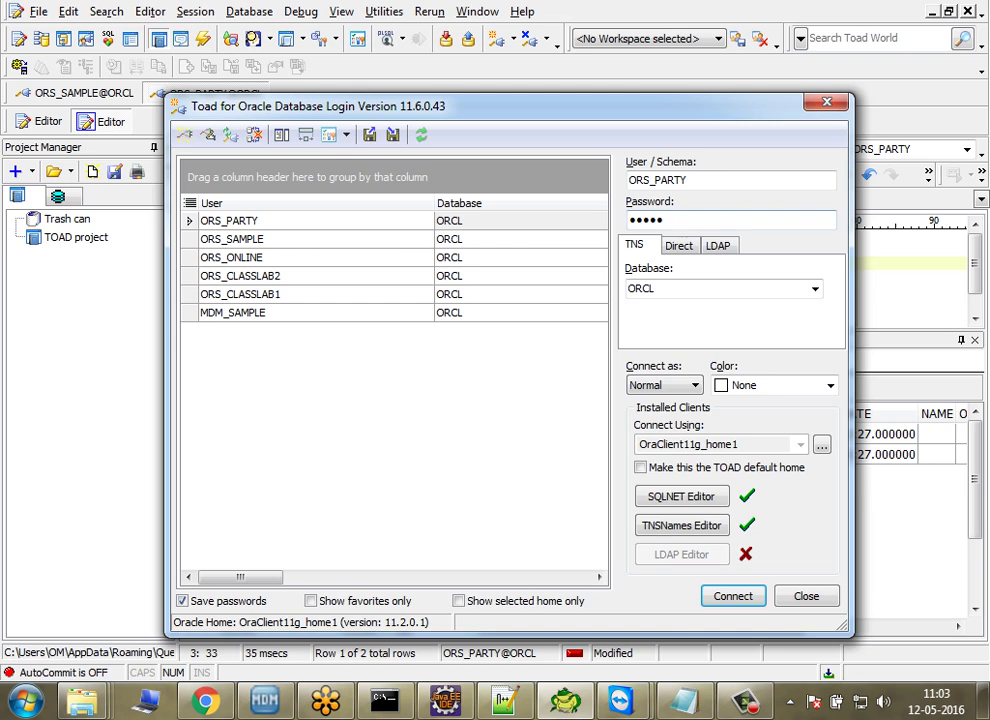
{"action": "key", "text": "shift+Left"}
{"action": "key", "text": "shift+Left"}
{"action": "key", "text": "shift+Left"}
{"action": "key", "text": "shift+Left"}
{"action": "key", "text": "shift+Left"}
{"action": "type", "text": "CLAS"}
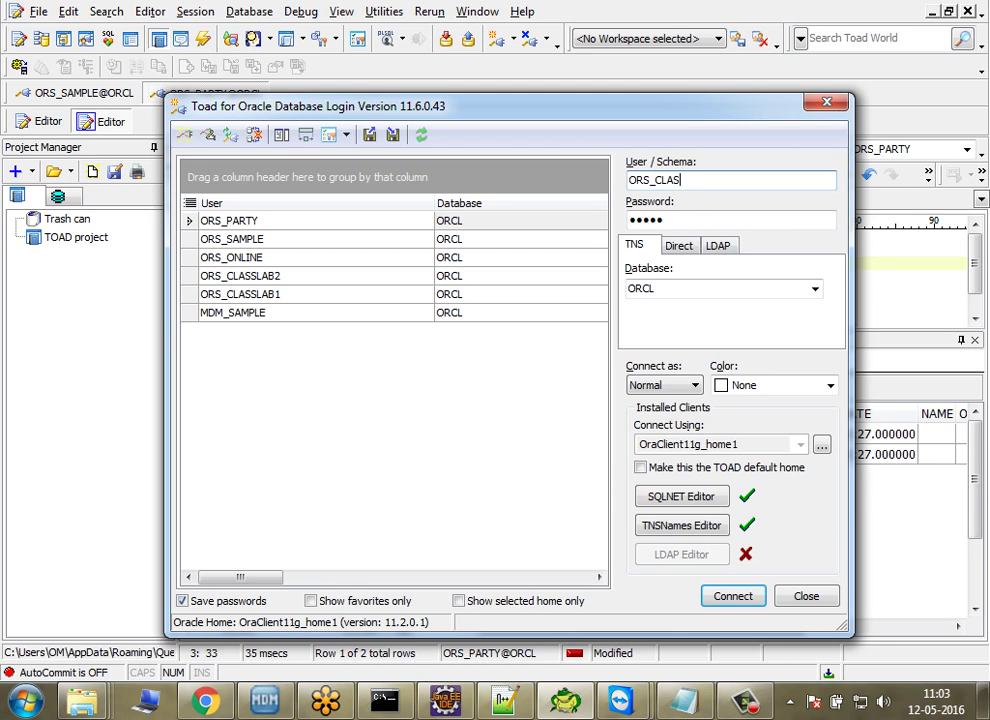
{"action": "type", "text": "SLAB10"}
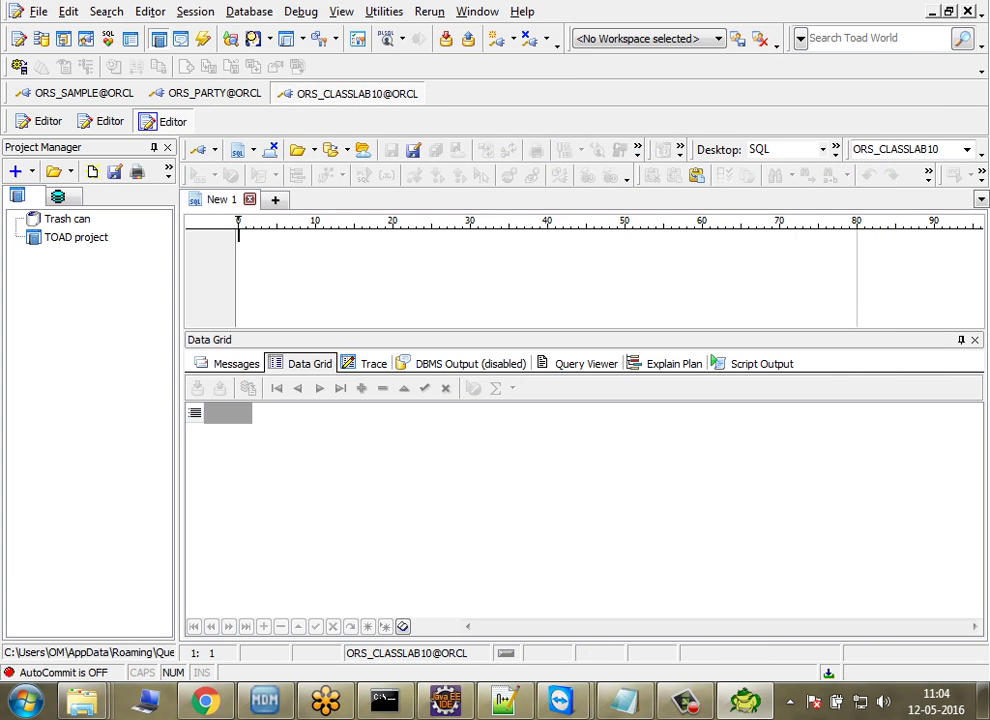
Step: Run select * from tab to confirm ORS_CLASSLAB10 has no tables, then return to the command prompt
{"action": "key", "text": "Return"}
{"action": "key", "text": "Return"}
{"action": "type", "text": "select *from tab"}
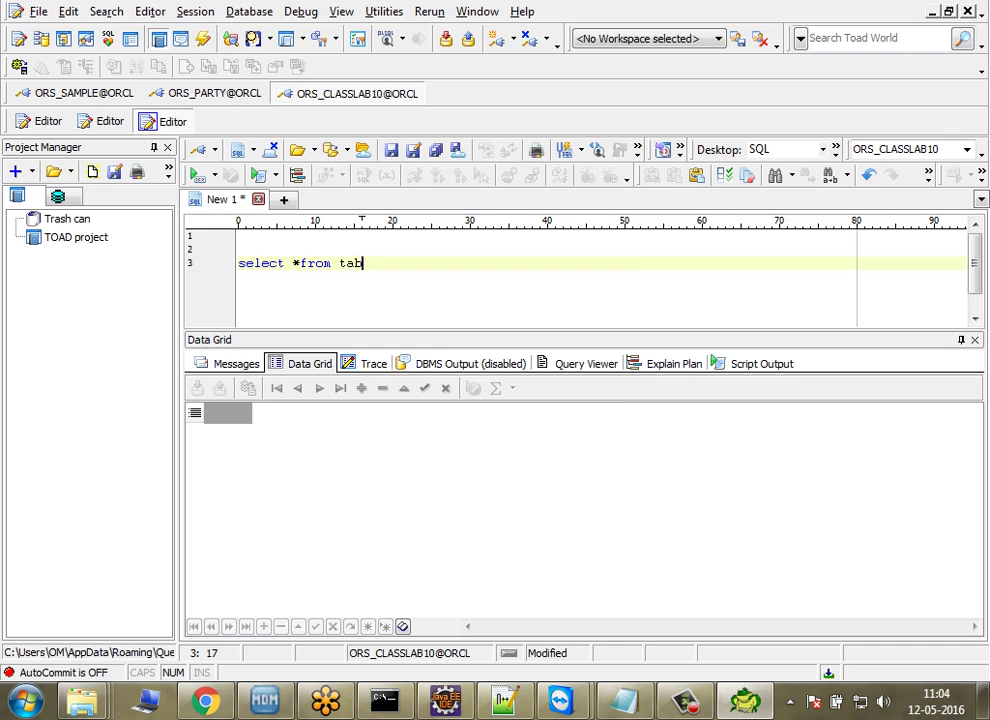
{"action": "key", "text": "F9"}
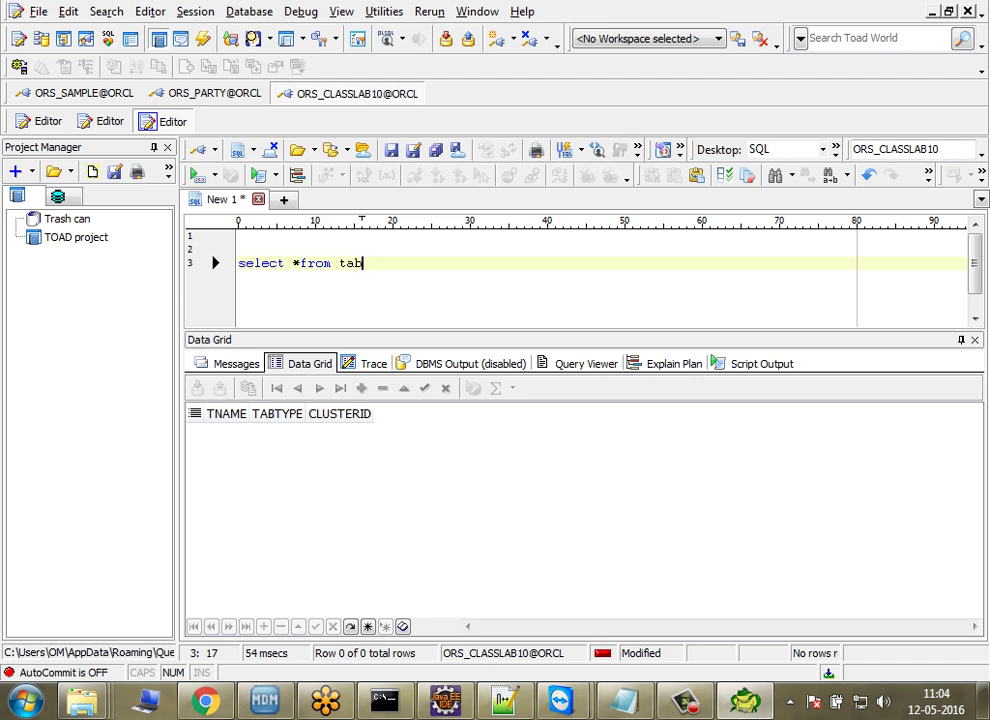
{"action": "left_click", "coordinate": [560, 700]}
{"action": "left_click", "coordinate": [676, 579]}
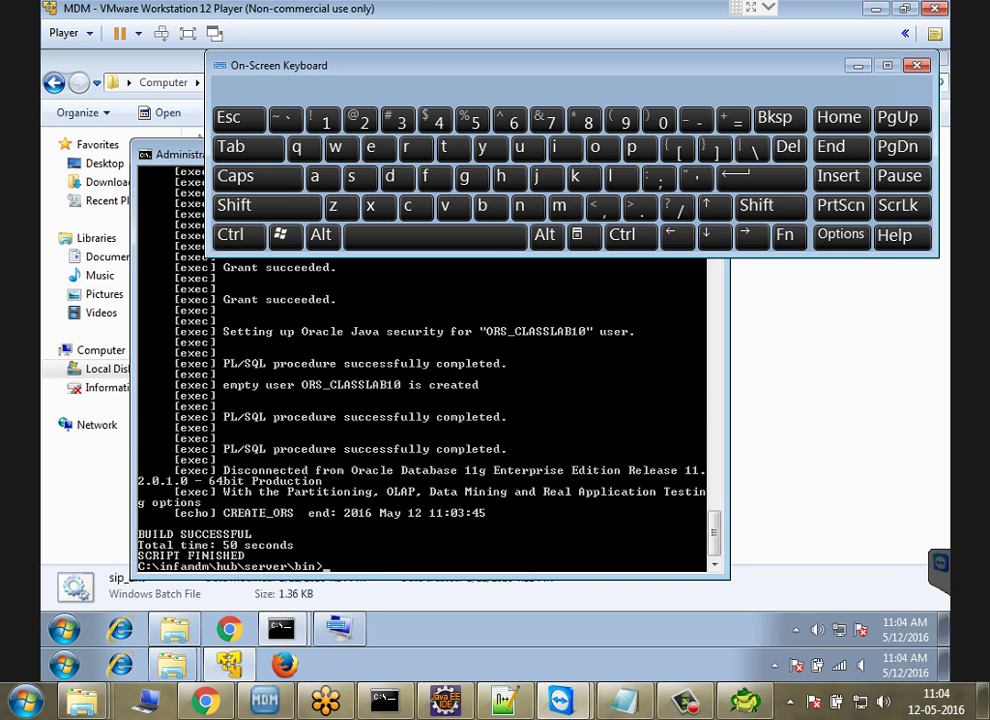
Step: Run sip_ant import_ors with ORACLE, default service connection, localhost, port 1521, orcl and unchanged URL
{"action": "type", "text": "sip_ant import"}
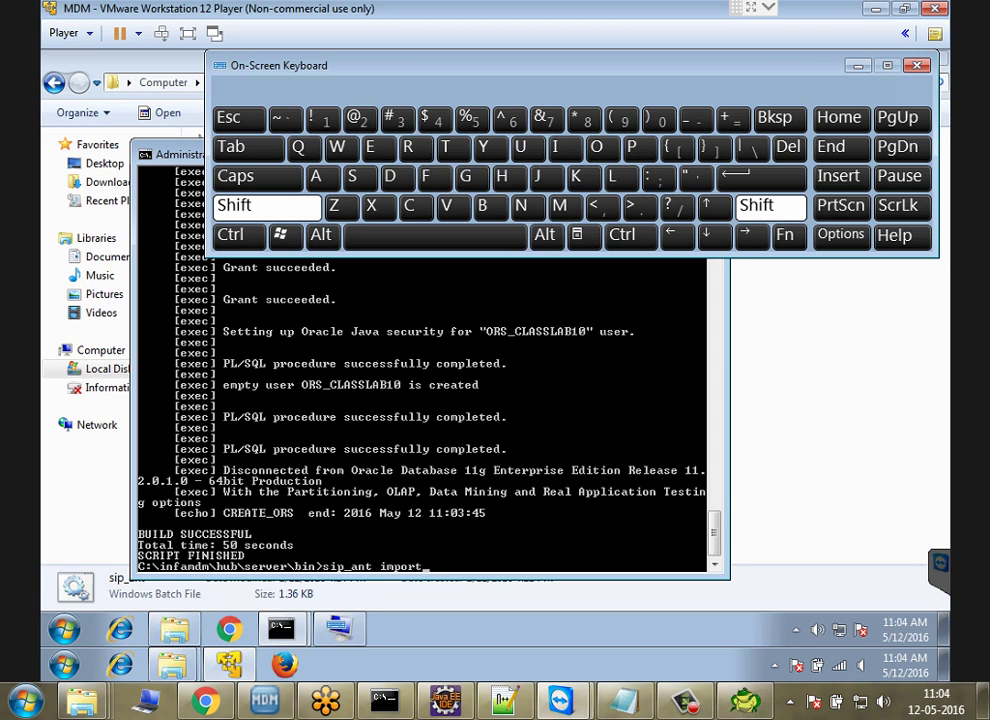
{"action": "type", "text": "_ors"}
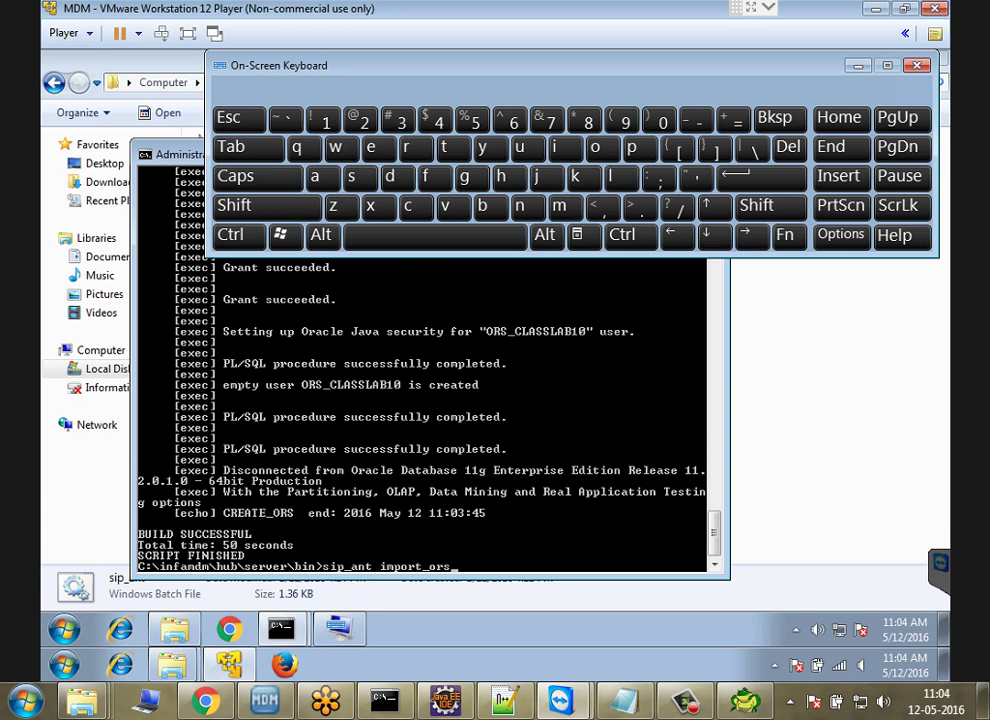
{"action": "key", "text": "Return"}
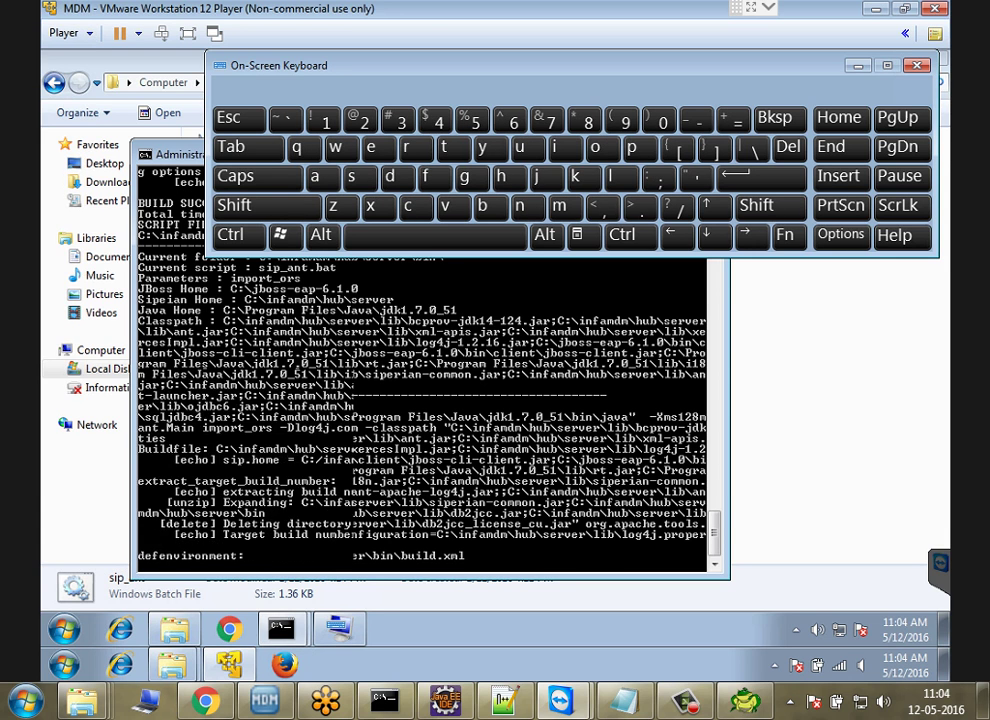
{"action": "key", "text": "shift"}
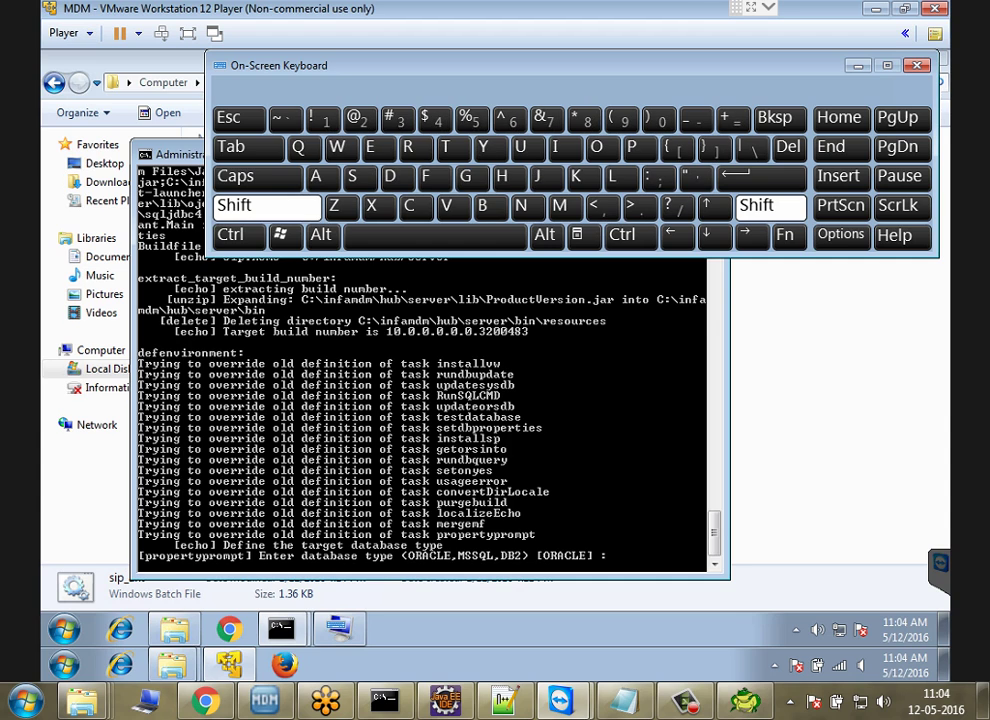
{"action": "type", "text": "ORACLE"}
{"action": "key", "text": "Return"}
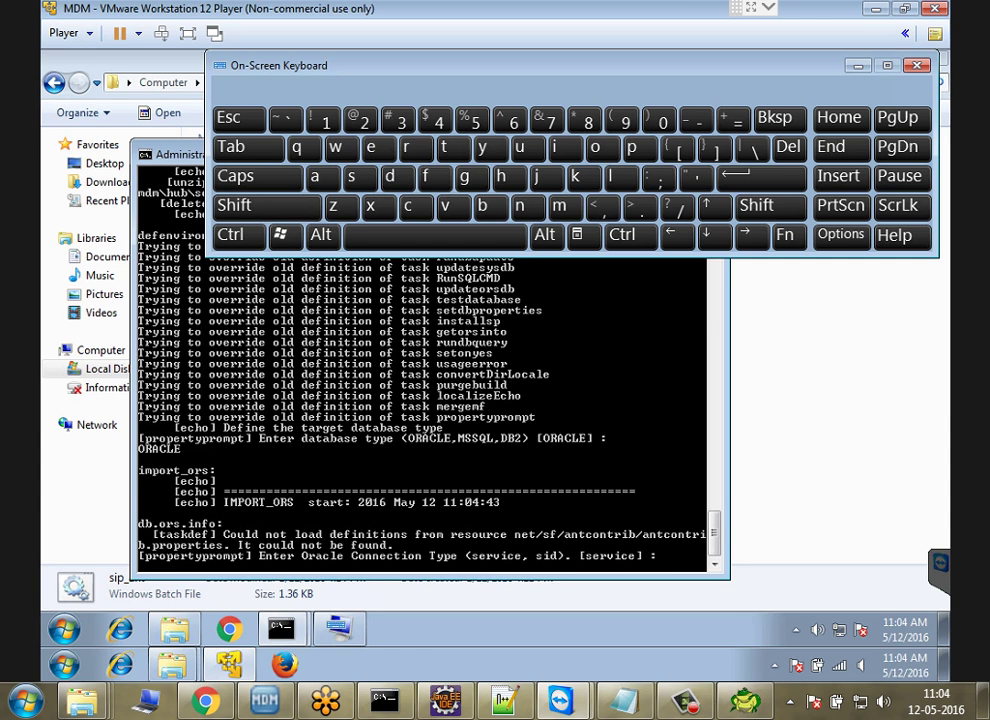
{"action": "key", "text": "Return"}
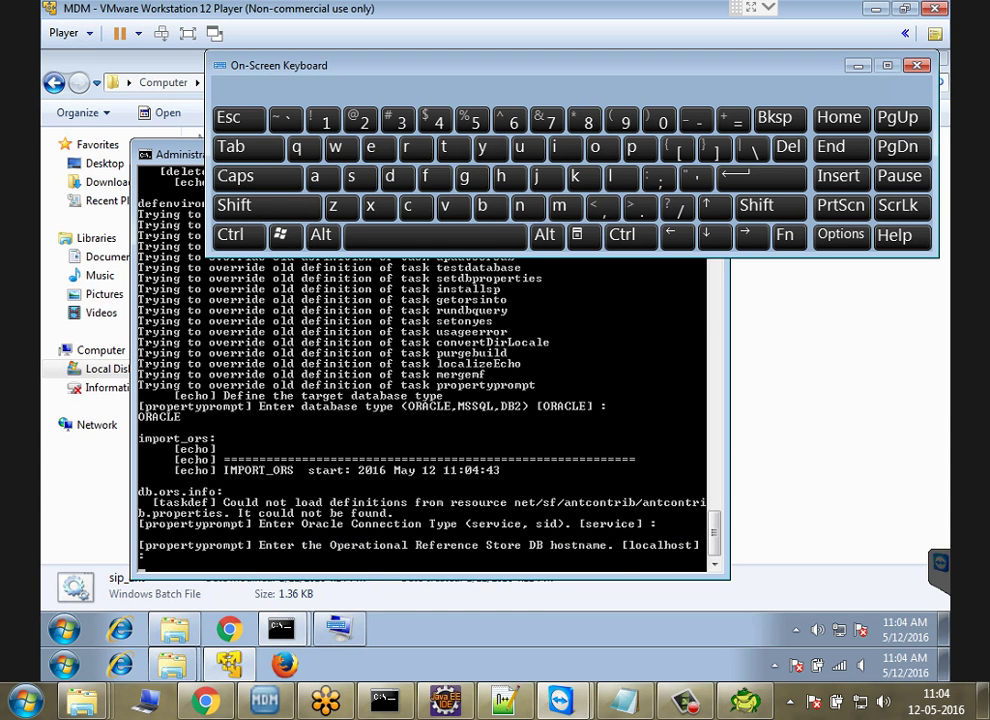
{"action": "key", "text": "Return"}
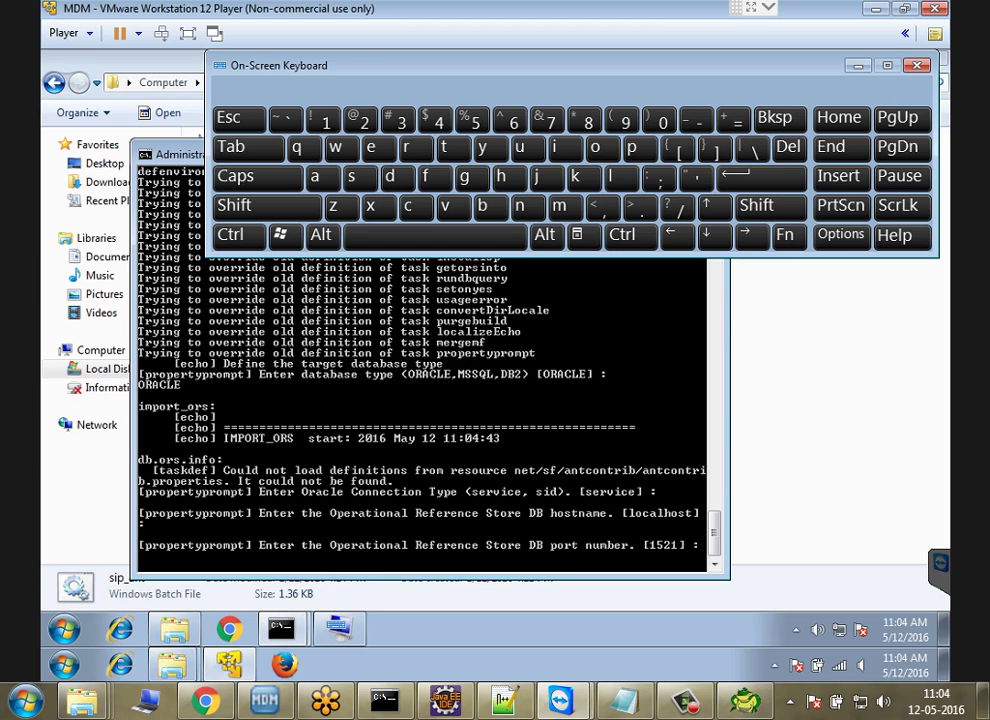
{"action": "key", "text": "Return"}
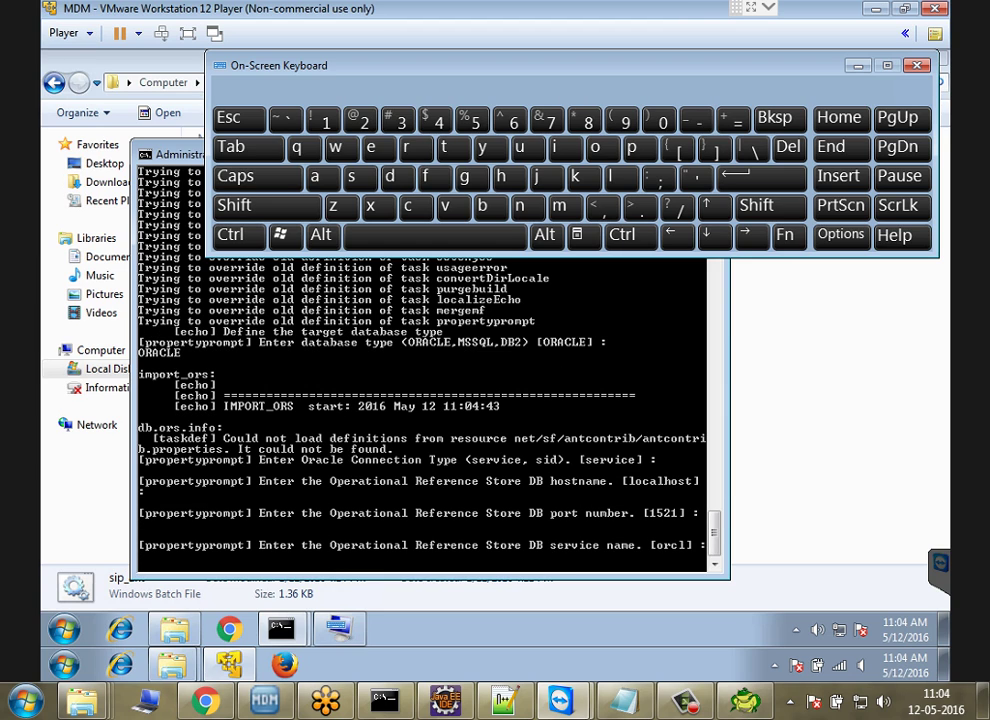
{"action": "key", "text": "Return"}
{"action": "key", "text": "Return"}
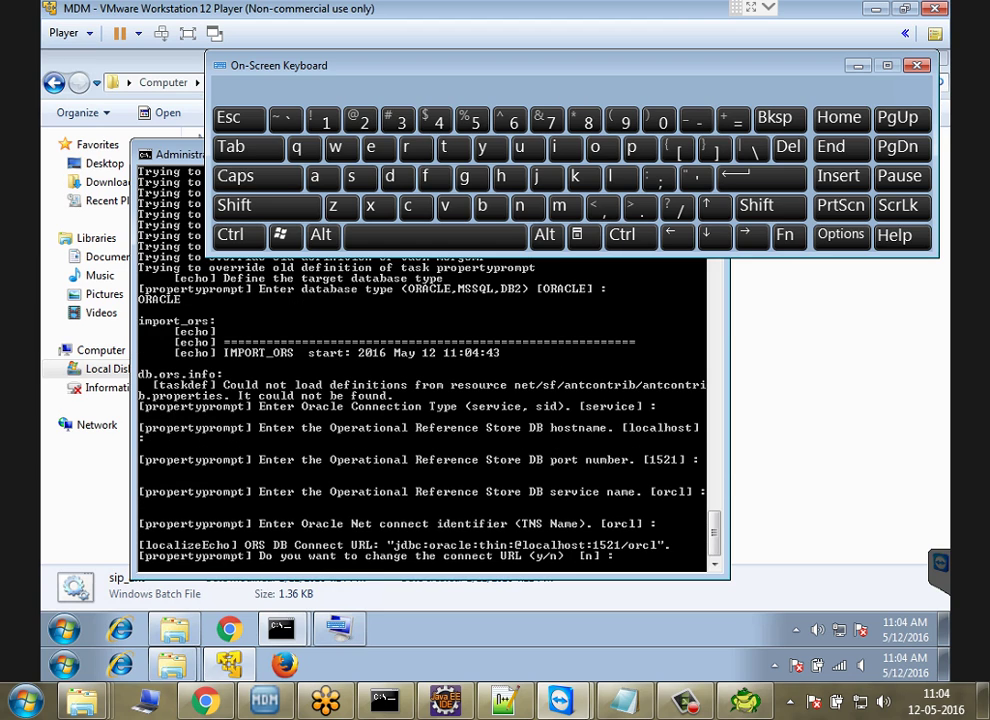
{"action": "key", "text": "Return"}
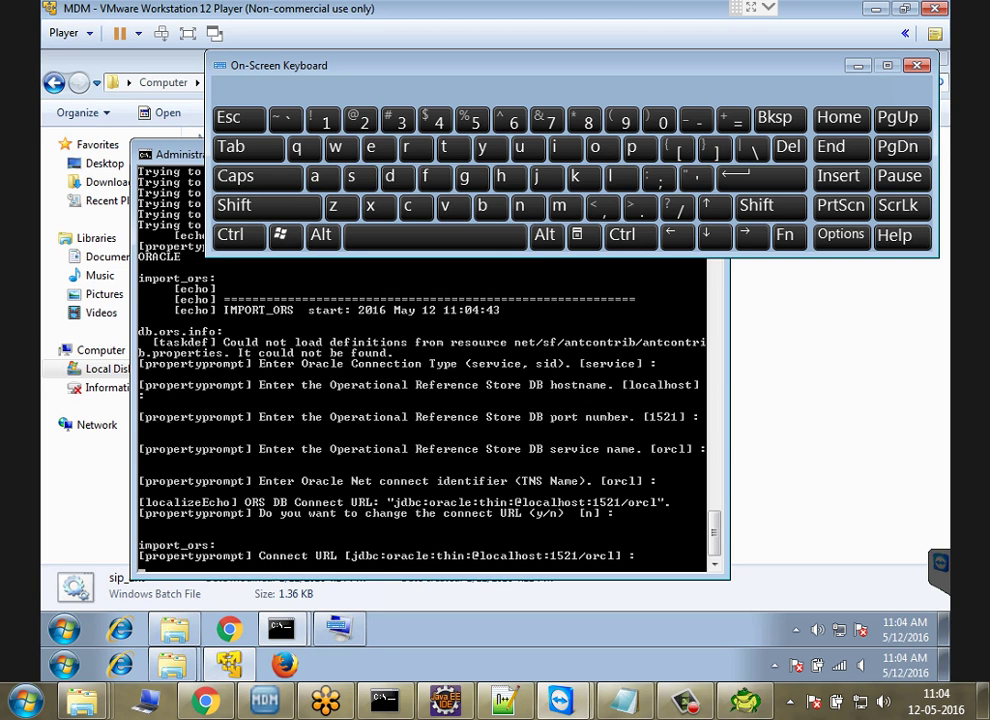
{"action": "key", "text": "Return"}
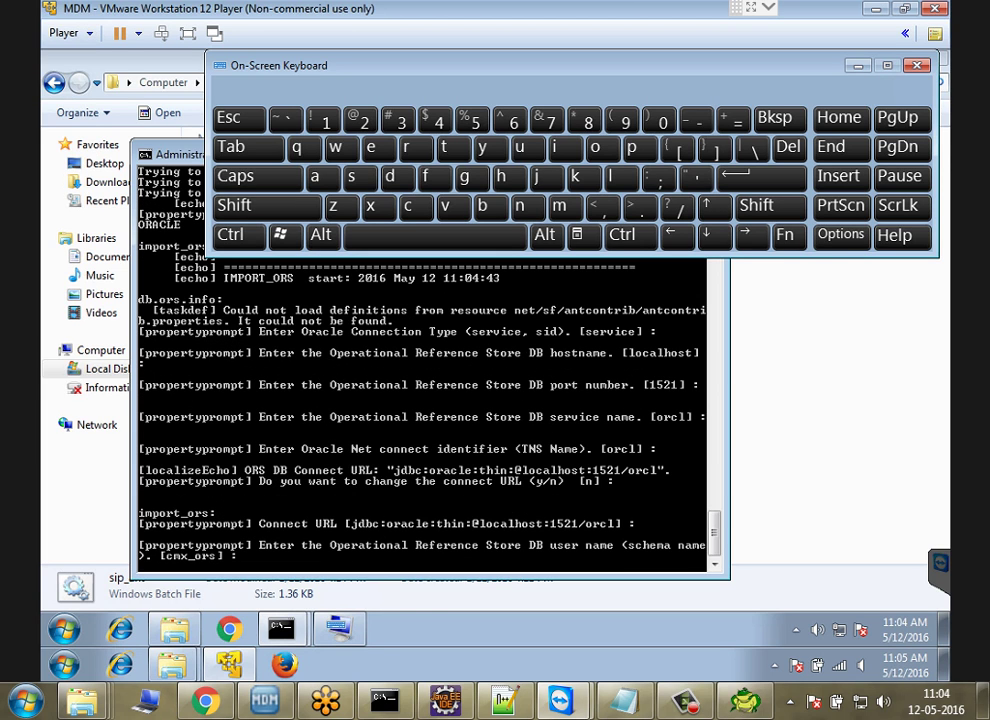
Step: Enter ORS_CLASSLAB10 as the schema user with its password and accept the default locale
{"action": "key", "text": "shift"}
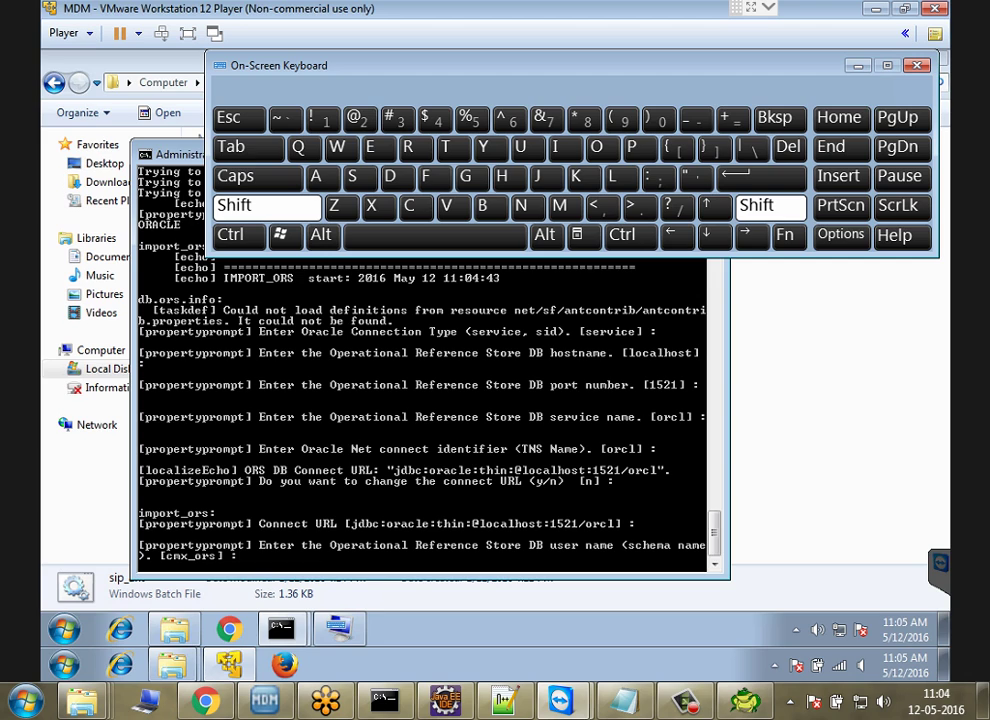
{"action": "type", "text": "ORS_CLASSLAB10"}
{"action": "key", "text": "Return"}
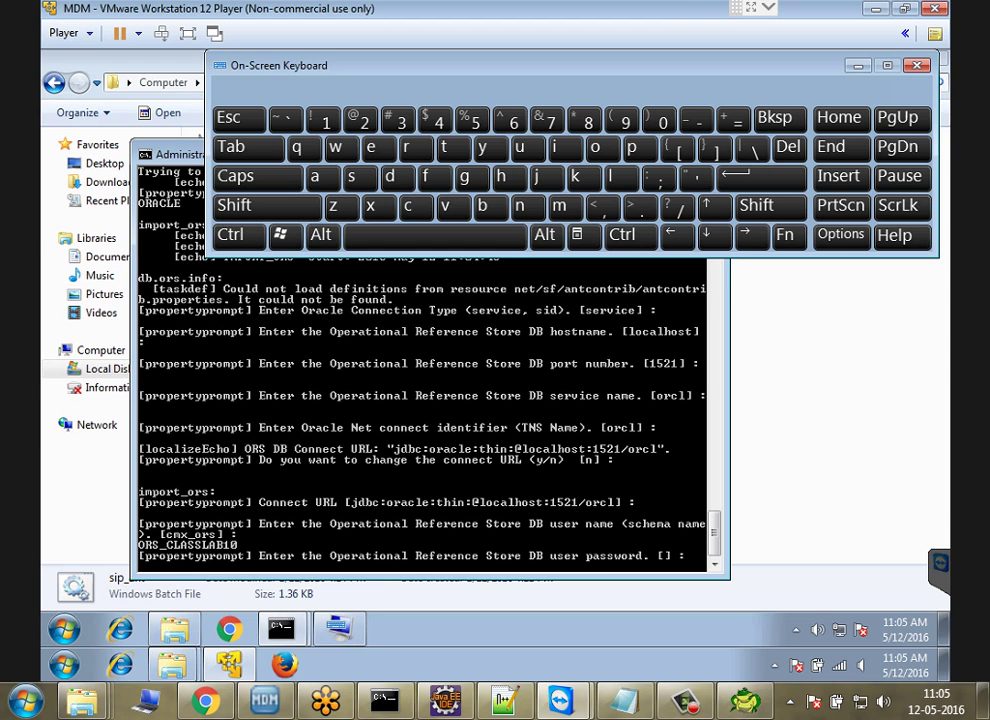
{"action": "key", "text": "Return"}
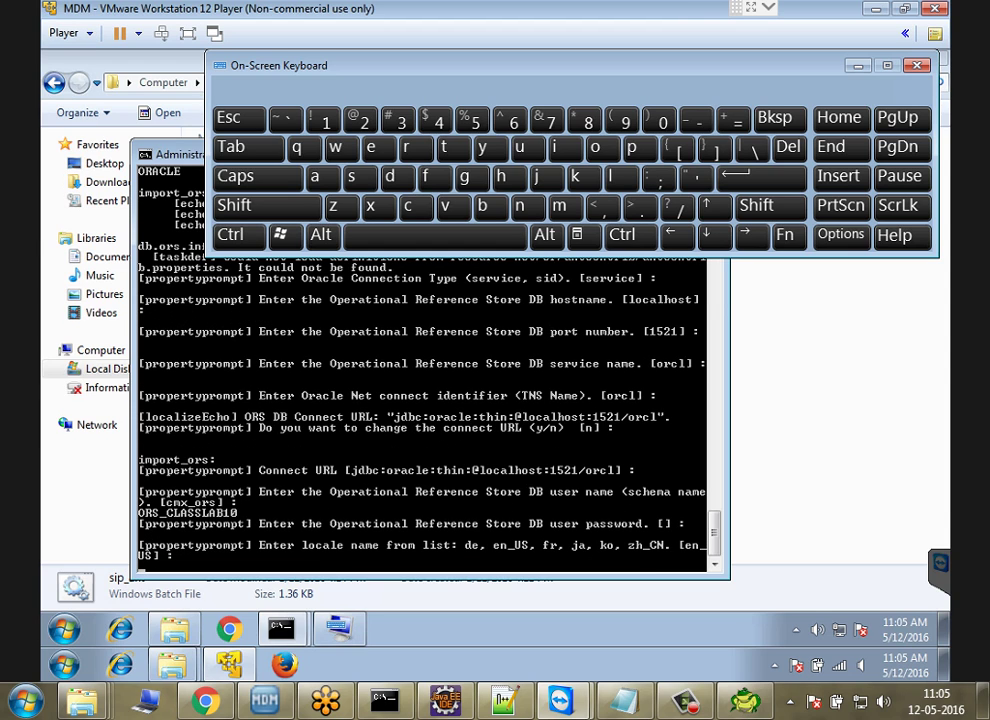
{"action": "key", "text": "Return"}
{"action": "key", "text": "Return"}
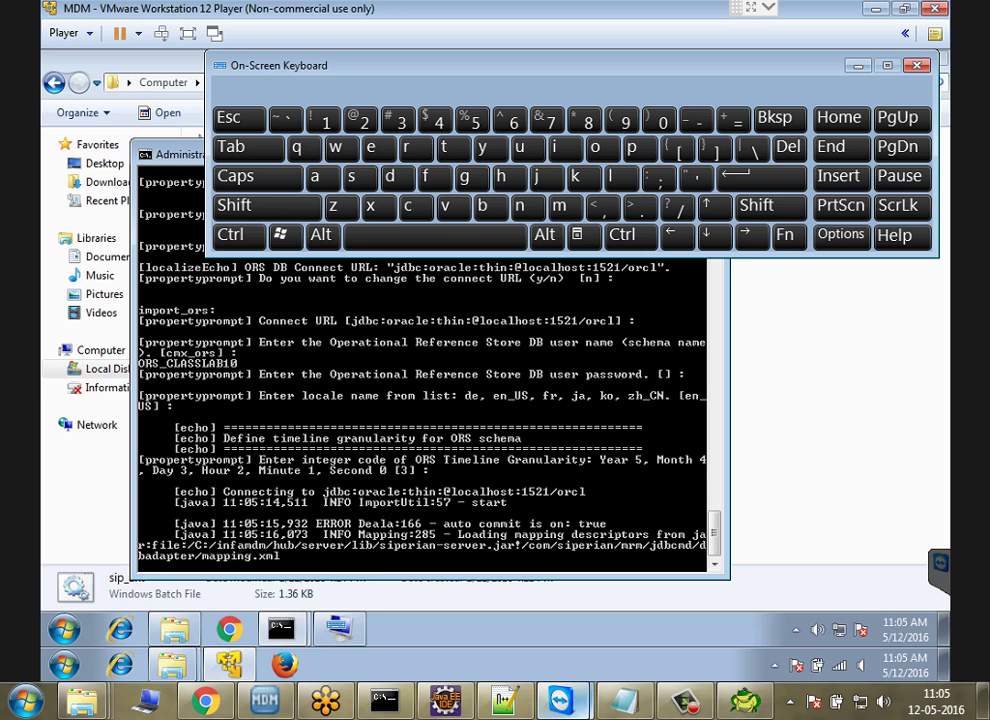
Step: Rerun select * from tab in the ORS_CLASSLAB10 Toad session
{"action": "mouse_move", "coordinate": [745, 700]}
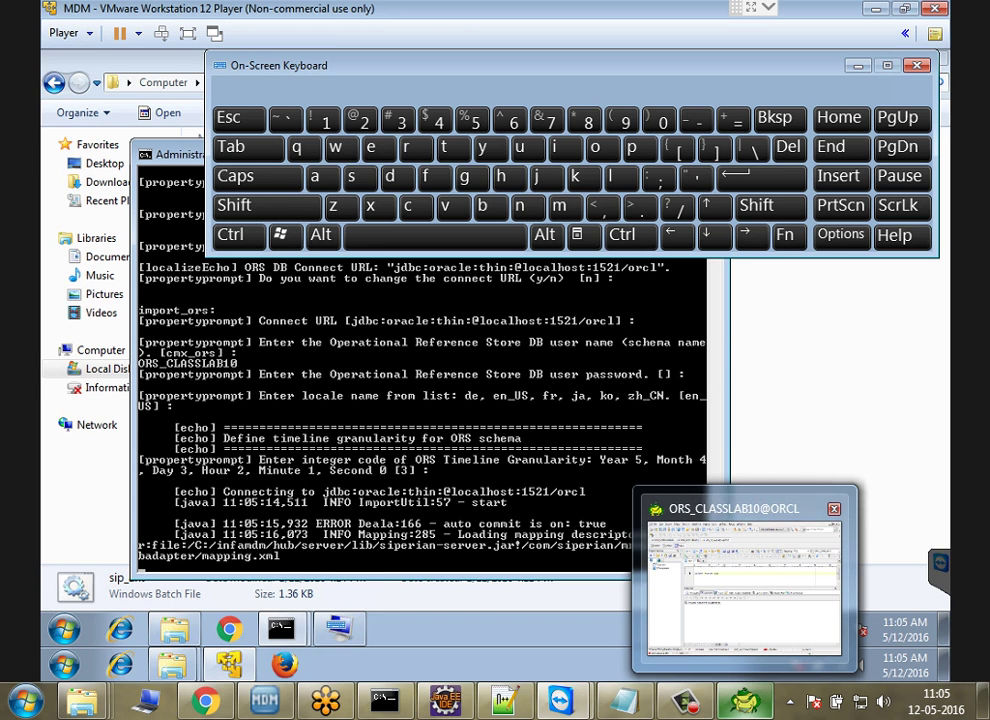
{"action": "left_click", "coordinate": [745, 585]}
{"action": "key", "text": "F9"}
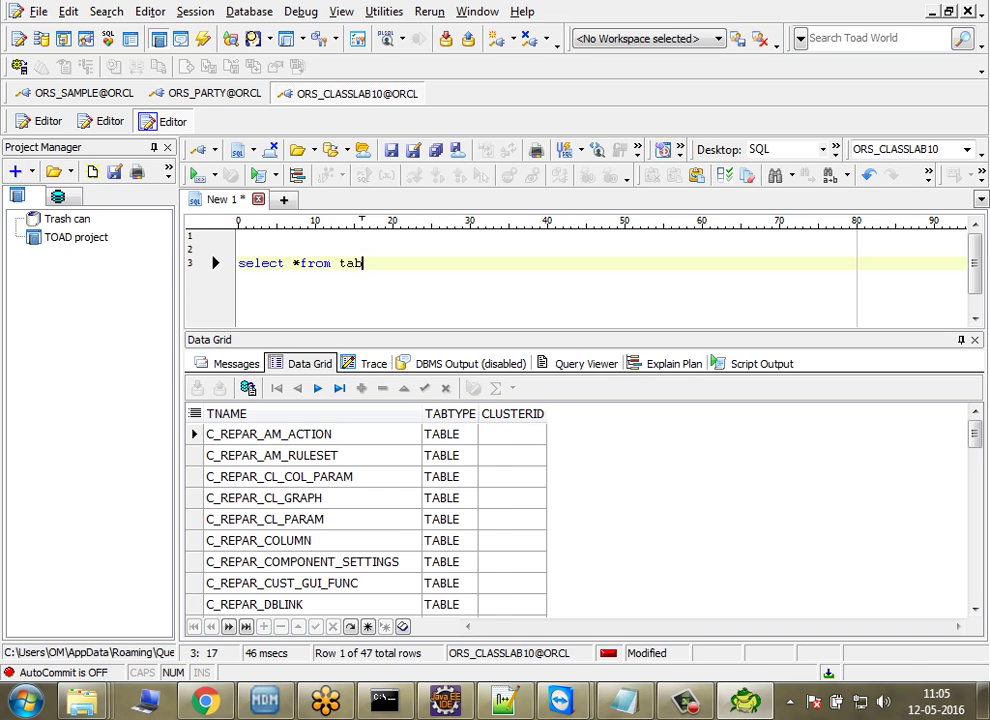
Step: Change the query to select count(*) from tab and run it, returning 283 tables
{"action": "left_click", "coordinate": [285, 263]}
{"action": "type", "text": "count(*)"}
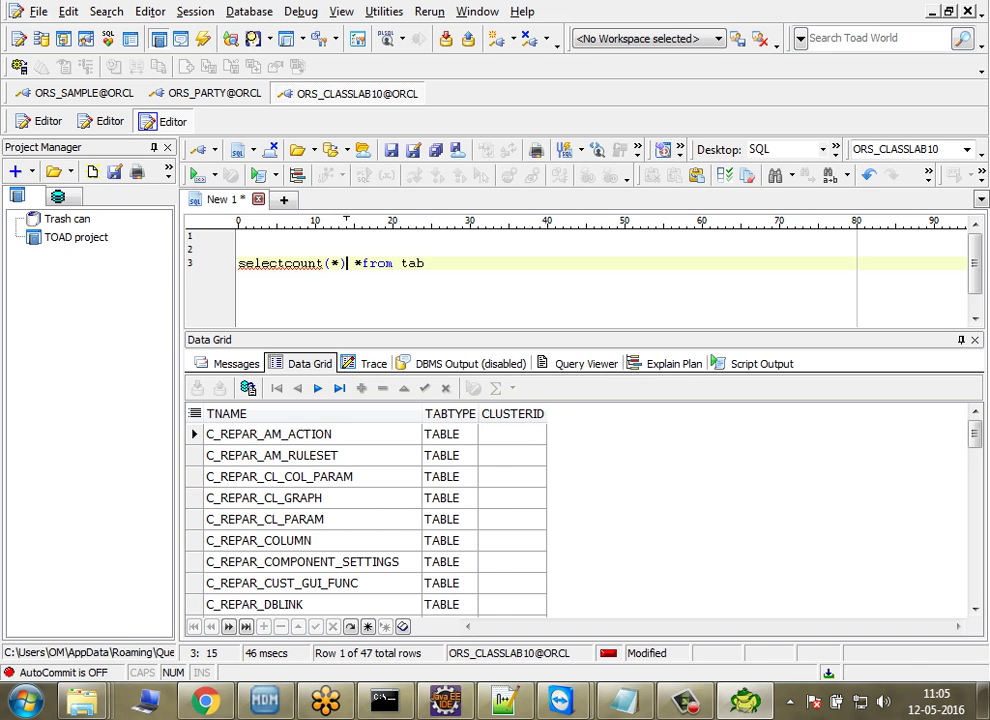
{"action": "left_click", "coordinate": [354, 263]}
{"action": "key", "text": "BackSpace"}
{"action": "key", "text": "F9"}
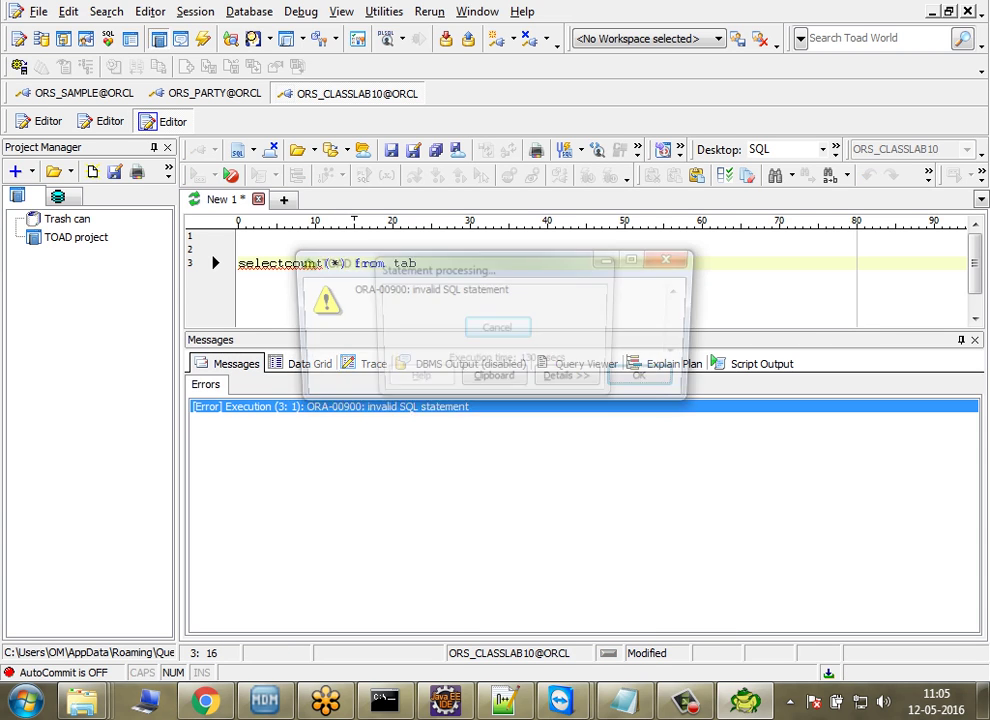
{"action": "key", "text": "Return"}
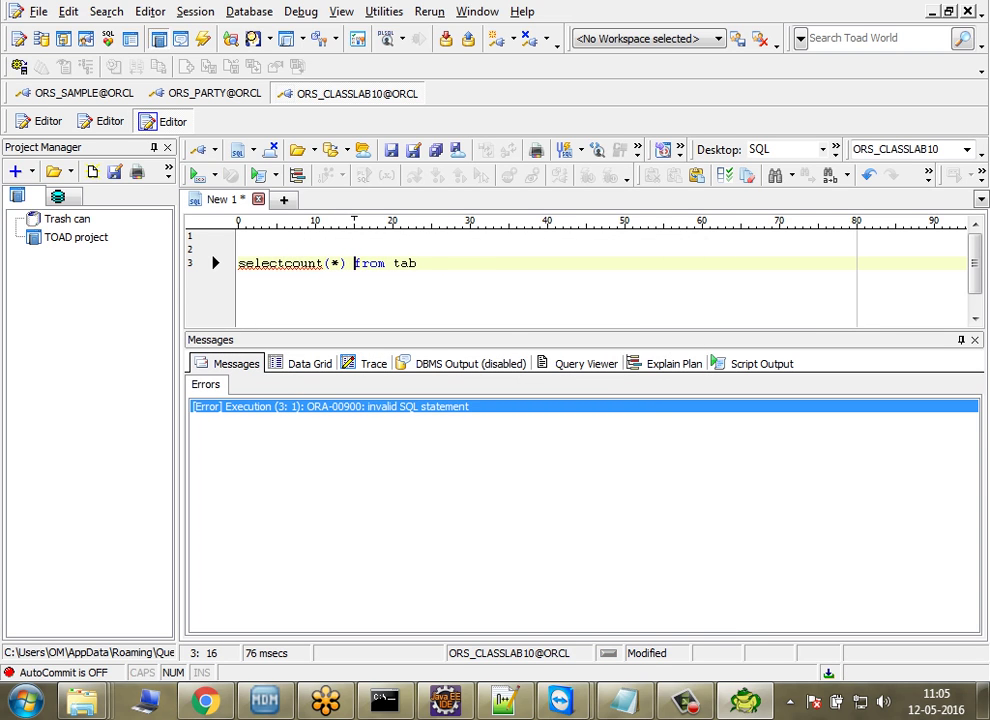
{"action": "left_click", "coordinate": [285, 263]}
{"action": "left_click", "coordinate": [426, 263]}
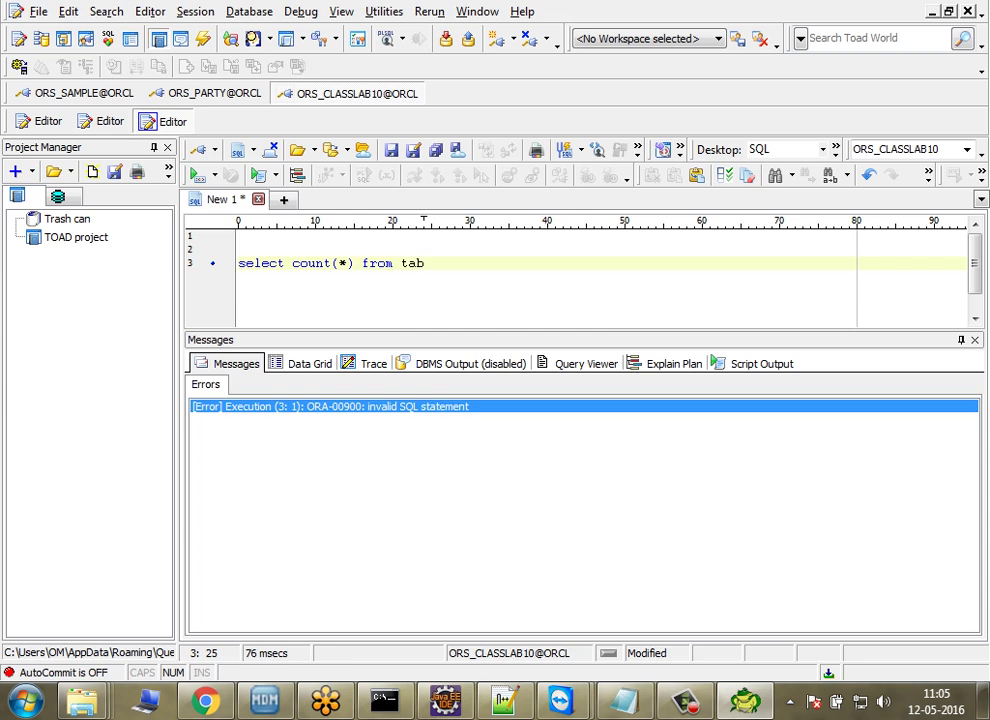
{"action": "key", "text": "F9"}
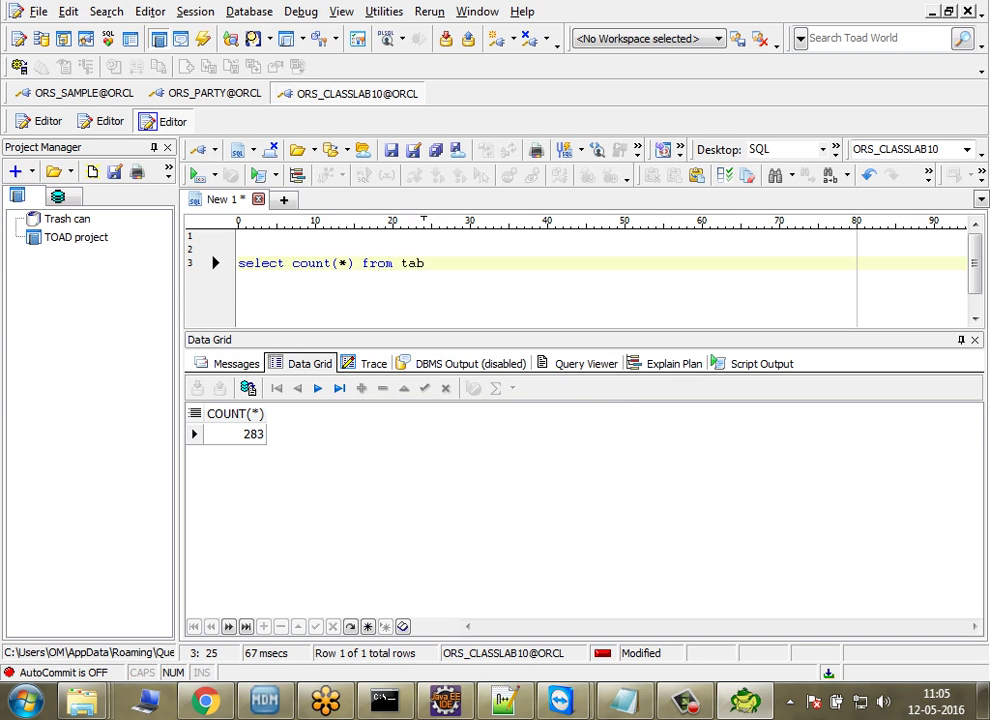
{"action": "key", "text": "F9"}
{"action": "key", "text": "F9"}
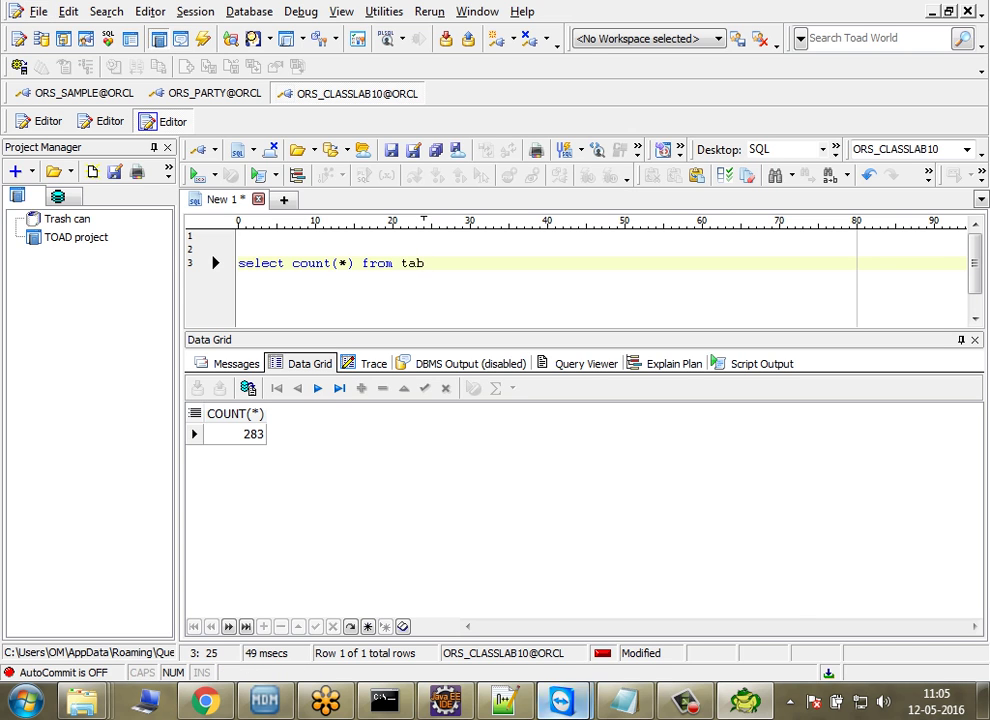
{"action": "mouse_move", "coordinate": [560, 700]}
{"action": "left_click", "coordinate": [663, 575]}
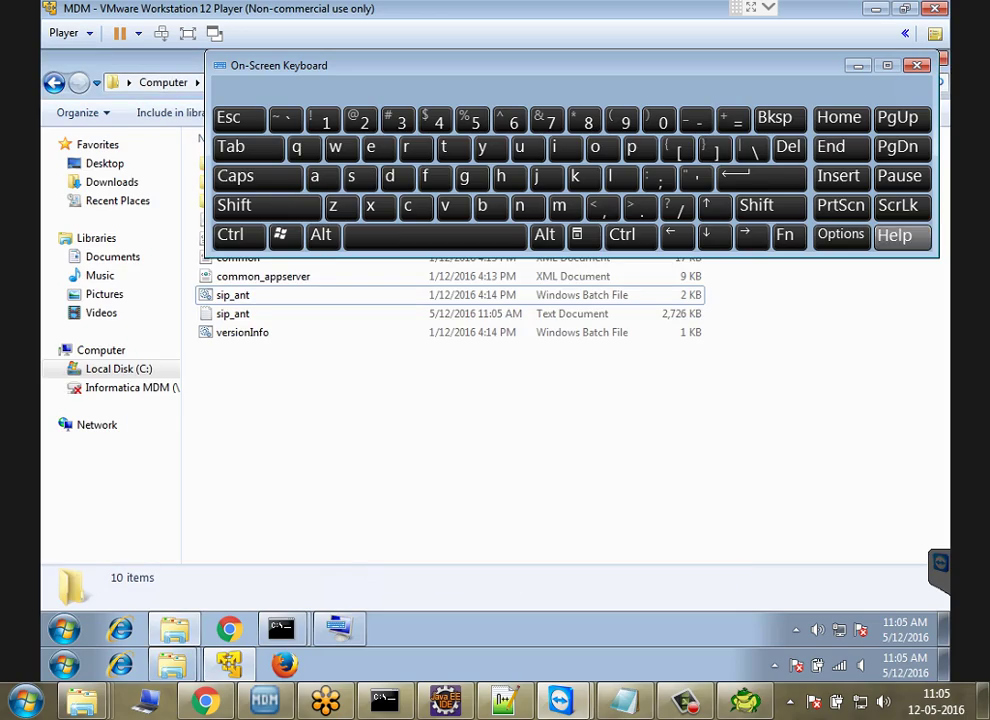
Step: Close the On-Screen Keyboard and view then close bin\oracle\database.properties without changes
{"action": "left_click", "coordinate": [917, 65]}
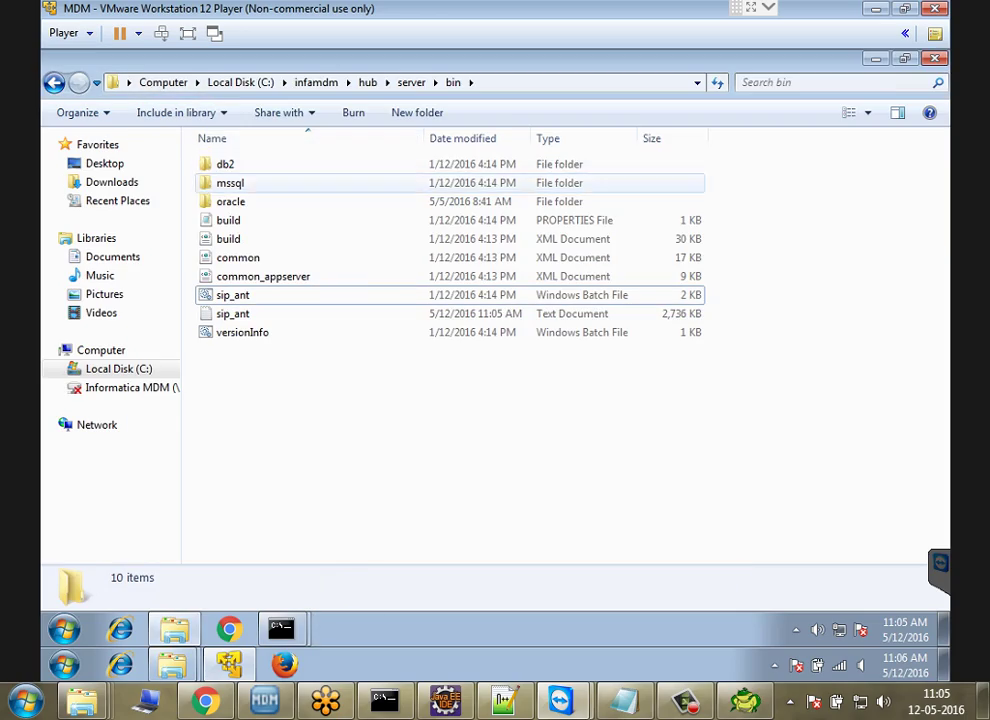
{"action": "left_click", "coordinate": [230, 201]}
{"action": "key", "text": "Return"}
{"action": "left_click", "coordinate": [237, 164]}
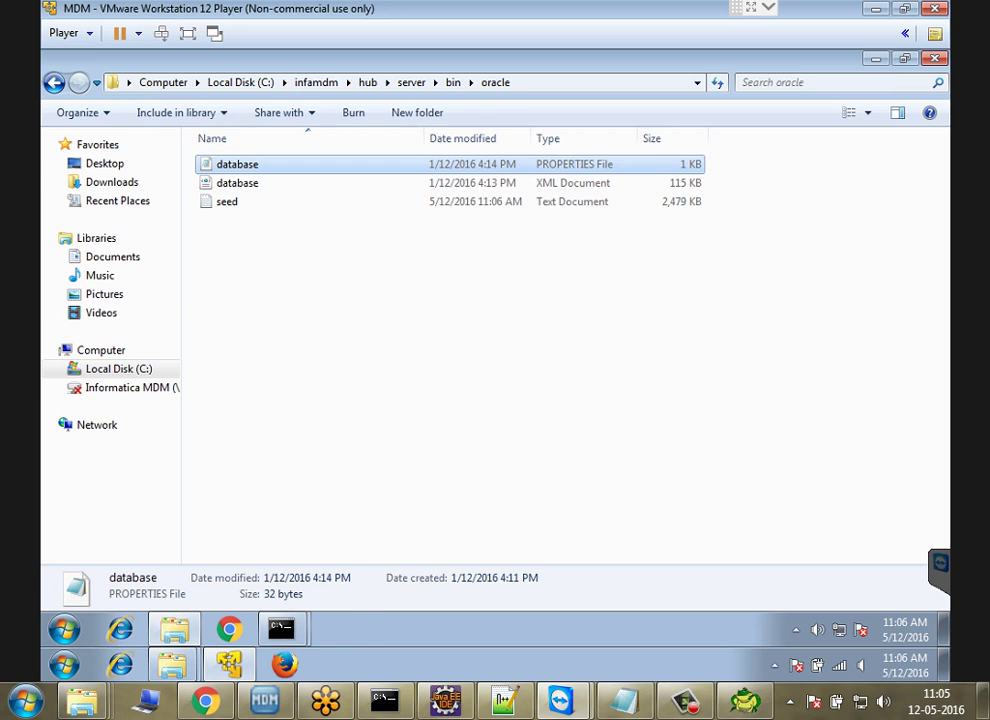
{"action": "key", "text": "Return"}
{"action": "left_click", "coordinate": [122, 290]}
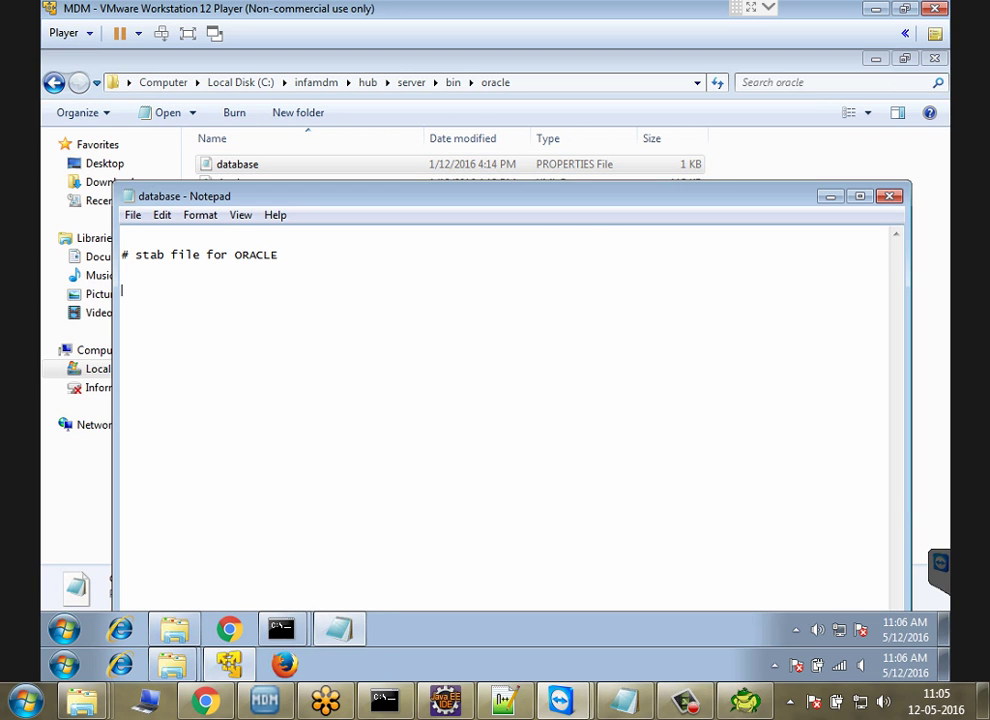
{"action": "key", "text": "alt+F4"}
Step: Go back up to the server folder and bring the sip_ant import_ors console forward
{"action": "key", "text": "BackSpace"}
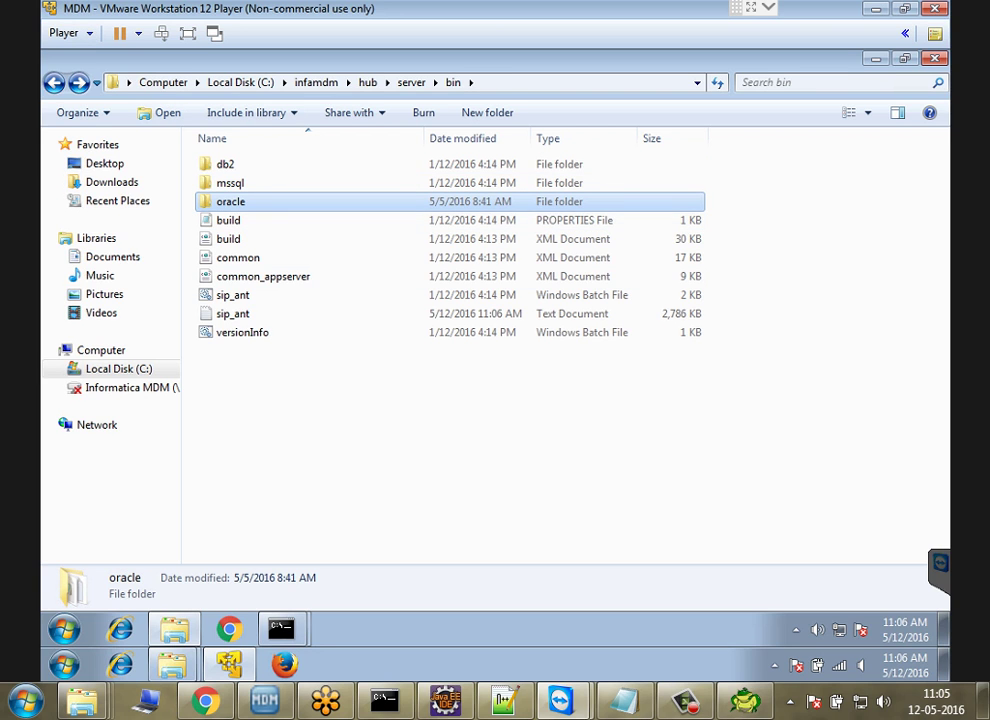
{"action": "left_click", "coordinate": [215, 466]}
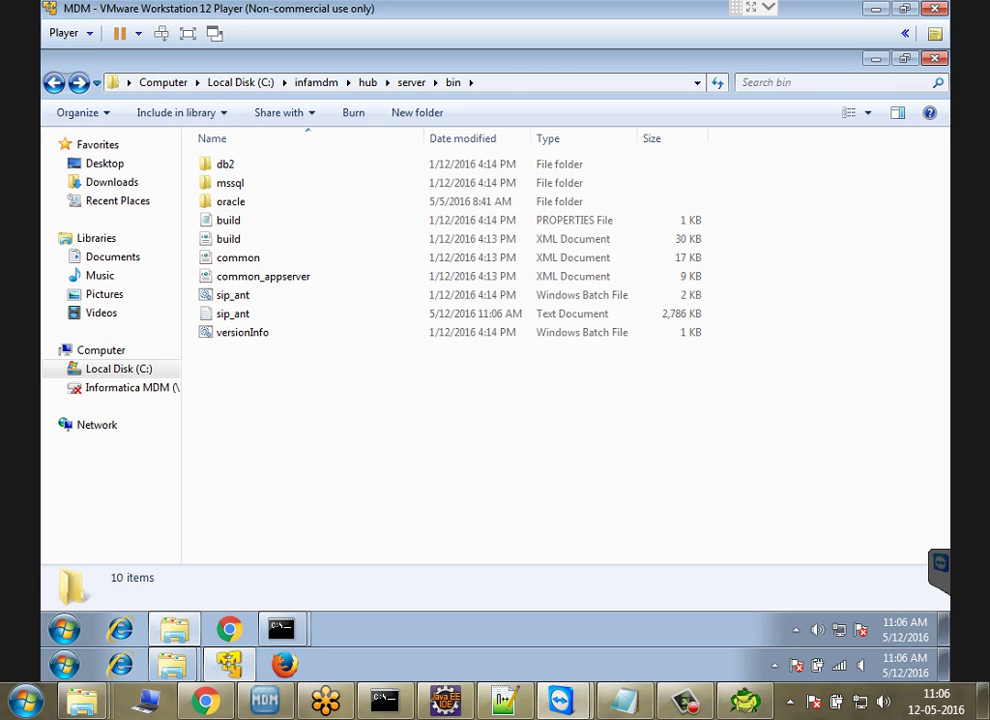
{"action": "key", "text": "BackSpace"}
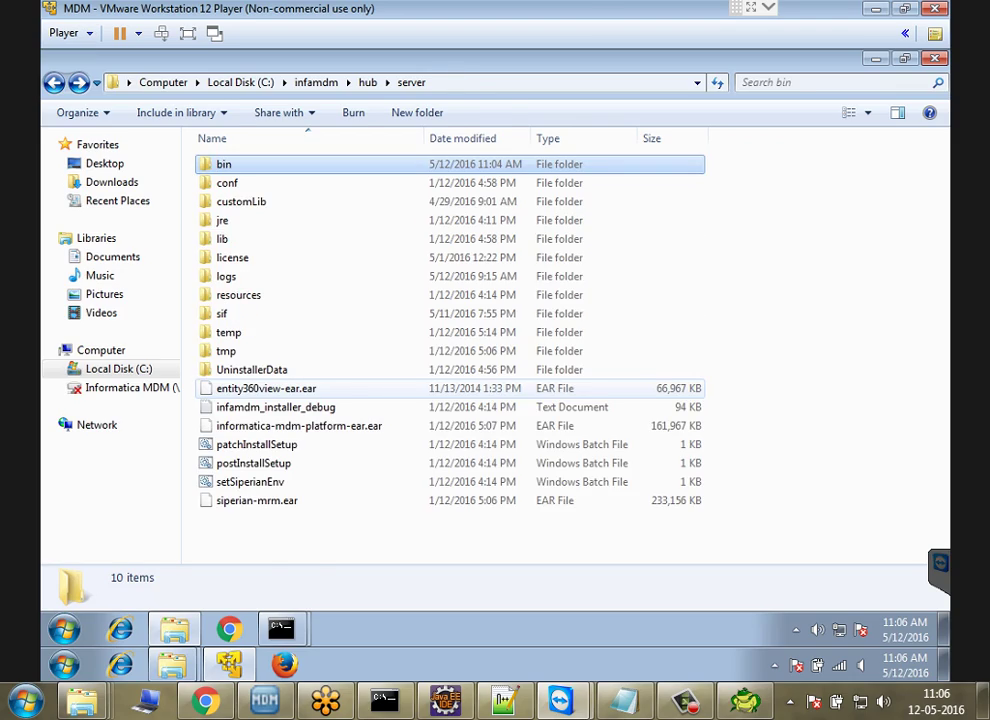
{"action": "left_click", "coordinate": [281, 628]}
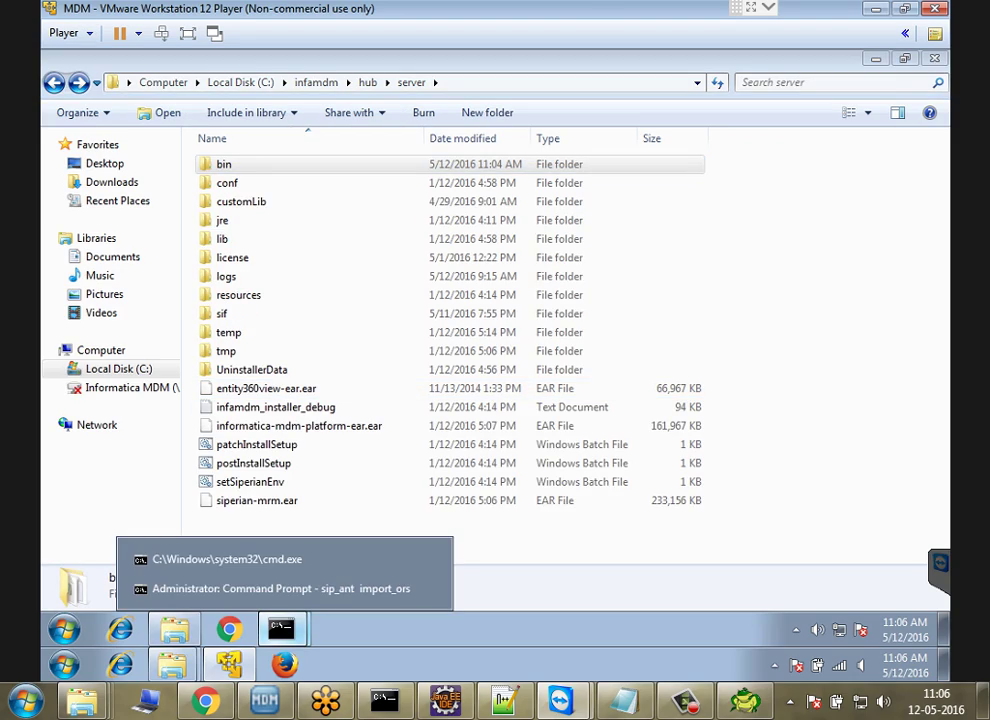
{"action": "left_click", "coordinate": [280, 588]}
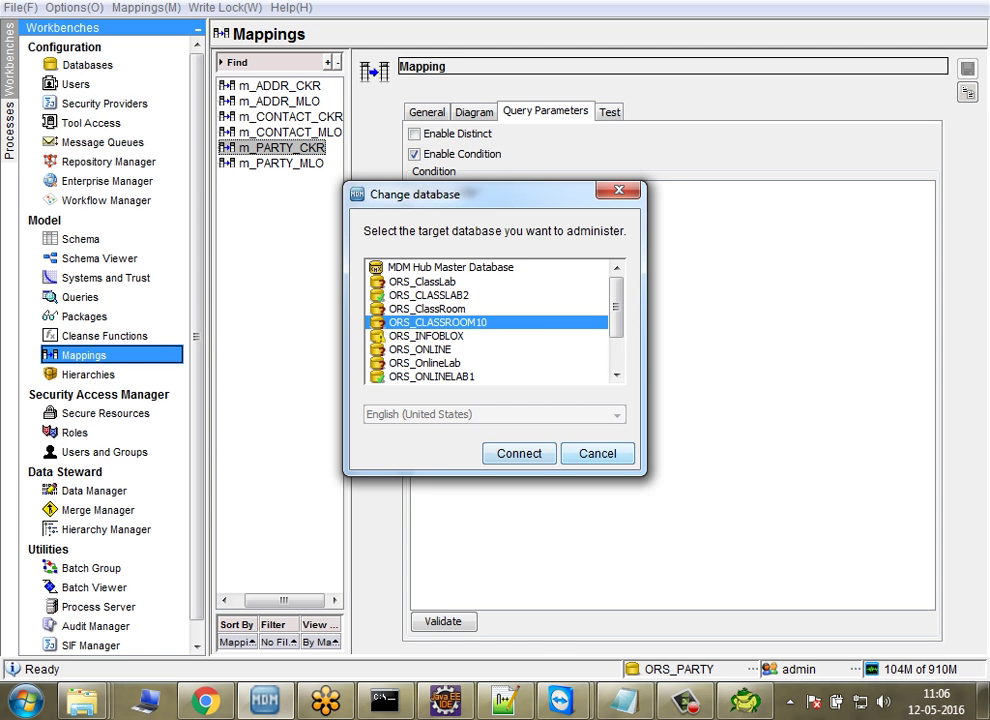
Step: Connect from the database chooser and log back into the Hub as admin with its password
{"action": "key", "text": "Tab"}
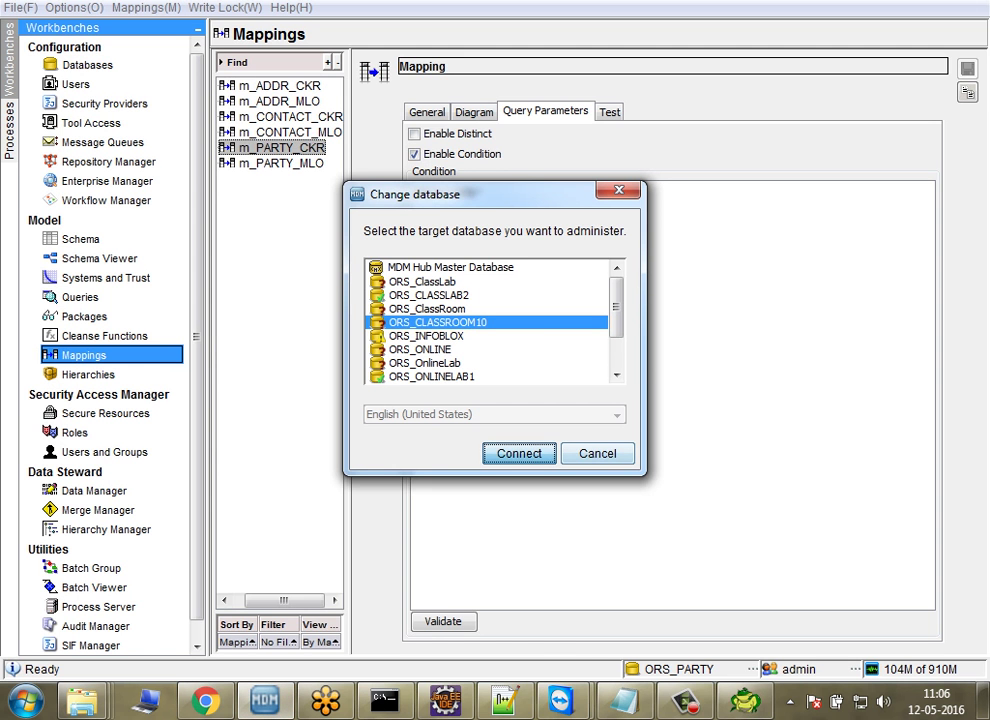
{"action": "key", "text": "Return"}
{"action": "key", "text": "alt+o"}
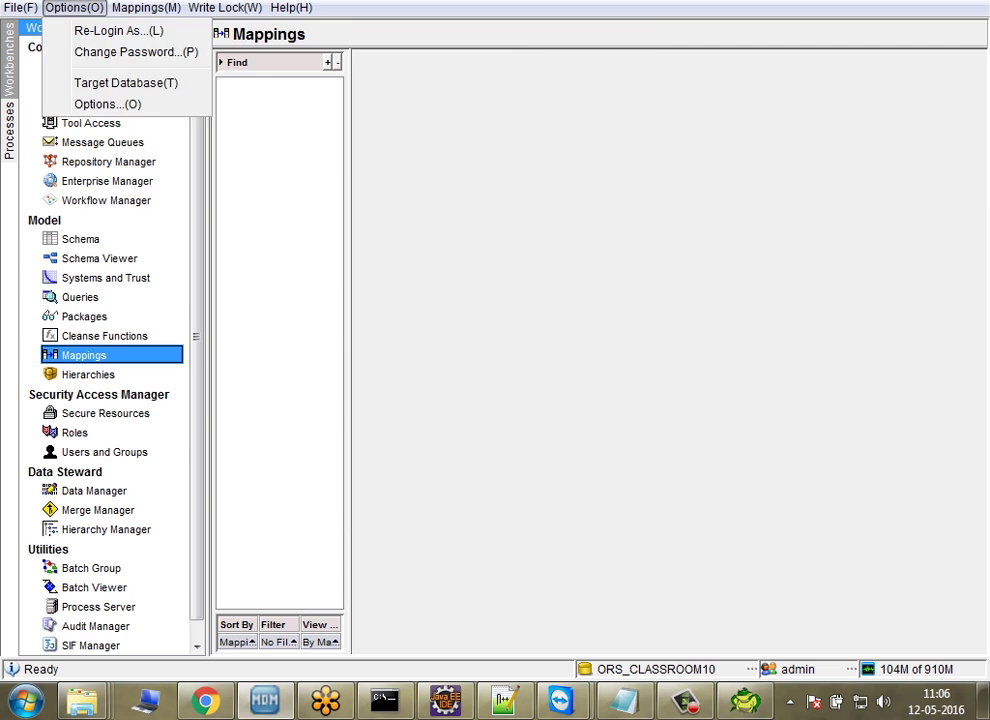
{"action": "key", "text": "Return"}
{"action": "type", "text": "admin"}
{"action": "key", "text": "Tab"}
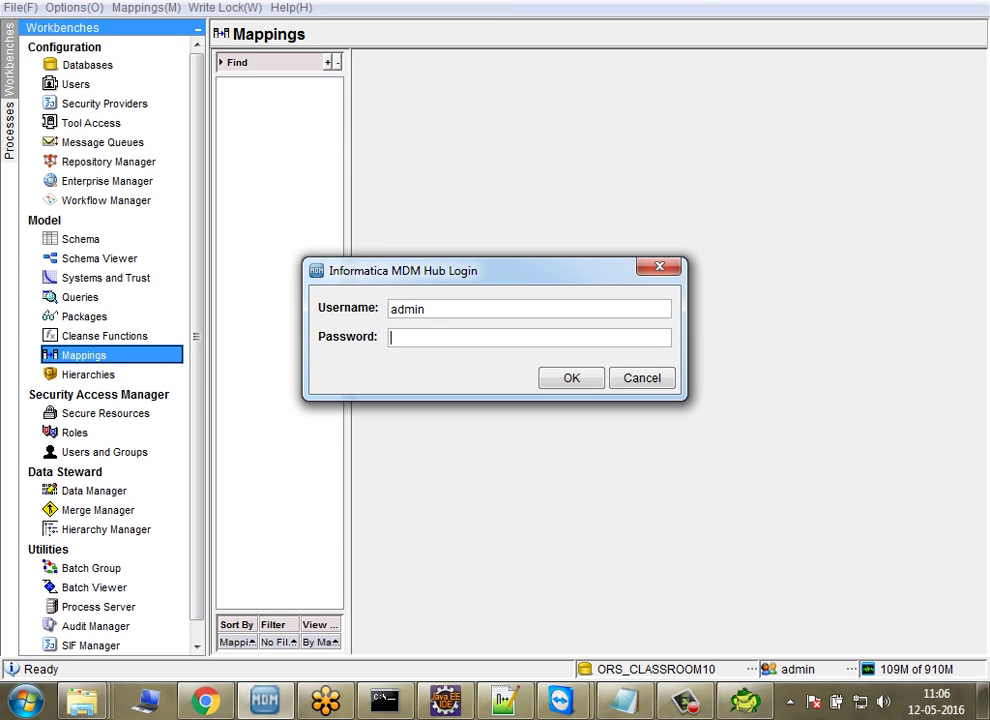
{"action": "type", "text": "admin"}
{"action": "key", "text": "Return"}
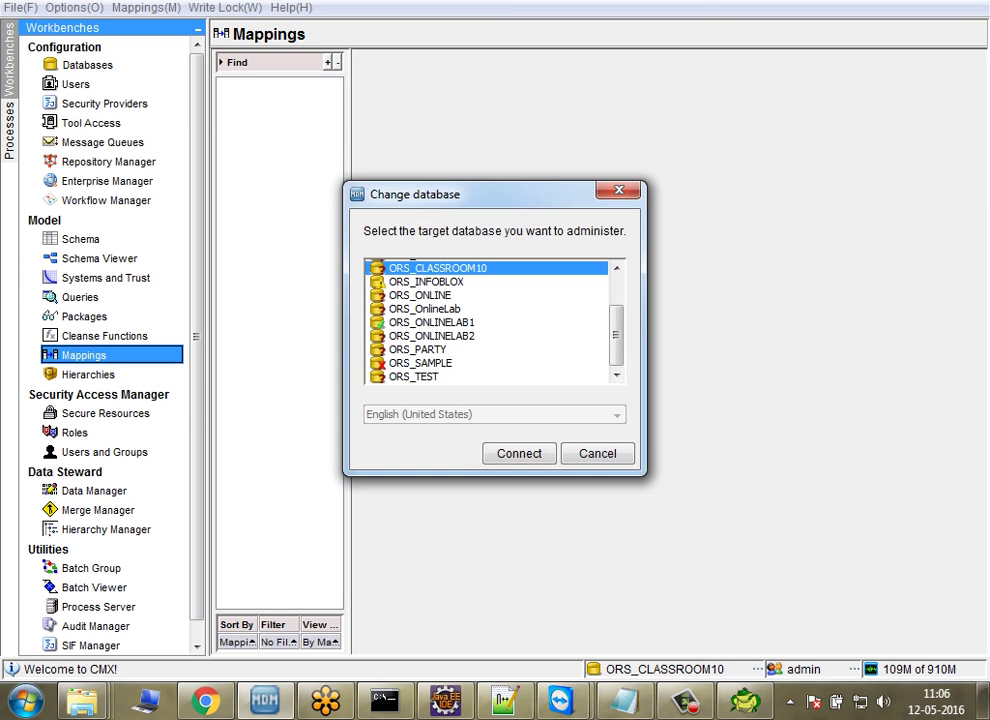
Step: Connect to the MDM Hub Master Database and open Configuration > Databases, listing 12 databases
{"action": "scroll", "coordinate": [494, 321], "scroll_direction": "up", "scroll_amount": 2}
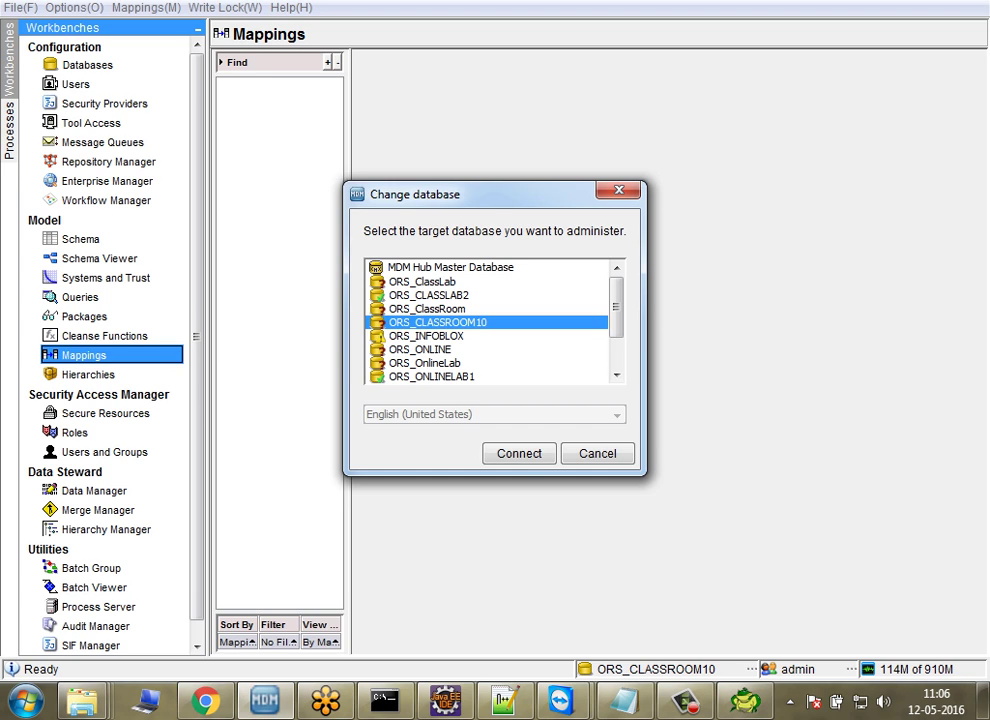
{"action": "left_click", "coordinate": [438, 267]}
{"action": "left_click", "coordinate": [519, 453]}
{"action": "left_click", "coordinate": [148, 7]}
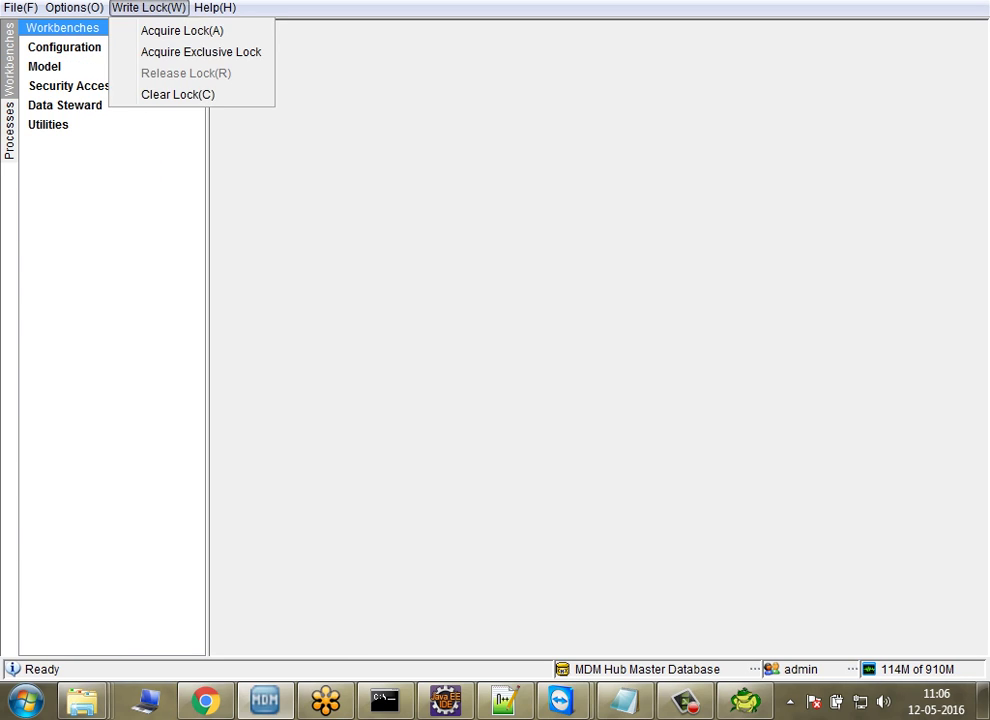
{"action": "left_click", "coordinate": [182, 30]}
{"action": "left_click", "coordinate": [64, 47]}
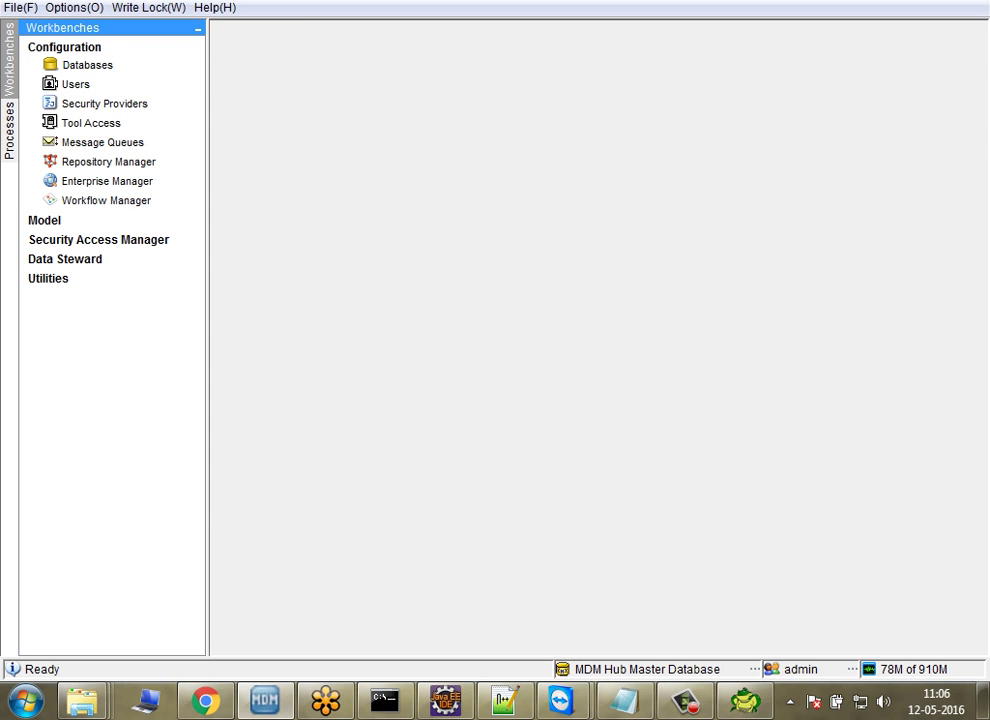
{"action": "left_click", "coordinate": [87, 64]}
{"action": "left_click", "coordinate": [300, 278]}
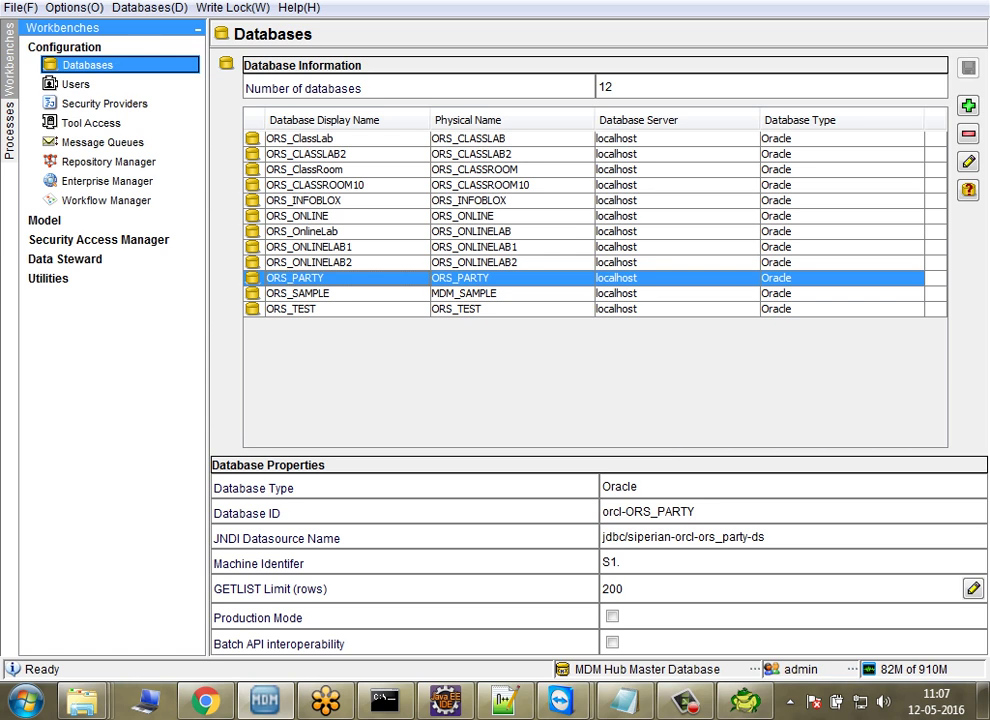
Step: Start a new Oracle database registration with display name ORS_CLASSLAB10
{"action": "left_click", "coordinate": [968, 105]}
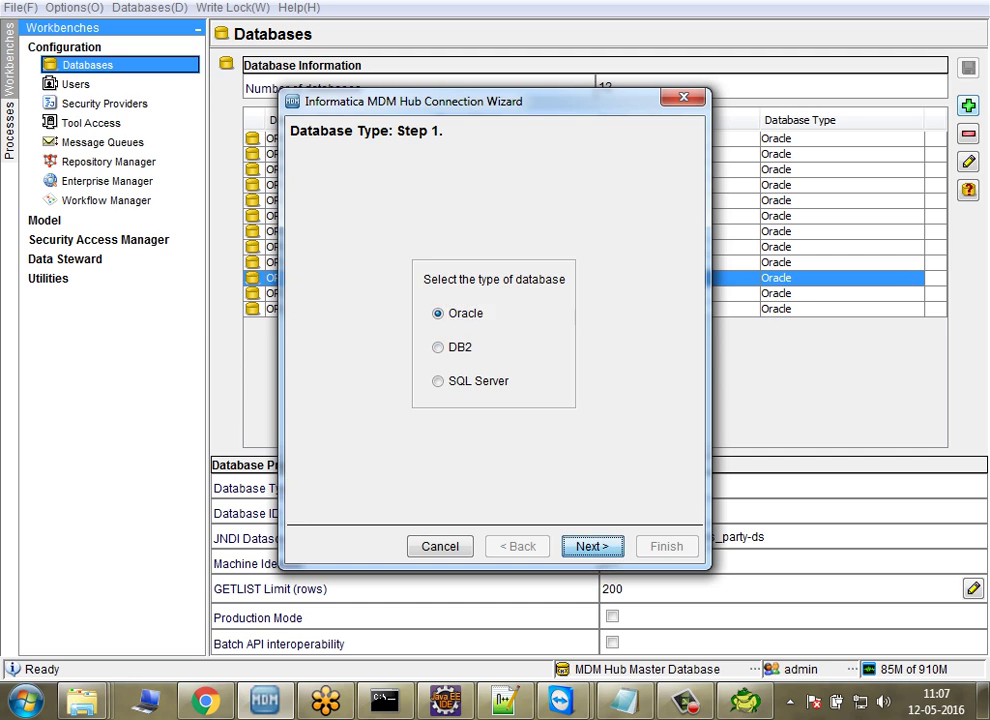
{"action": "left_click", "coordinate": [591, 546]}
{"action": "key", "text": "Return"}
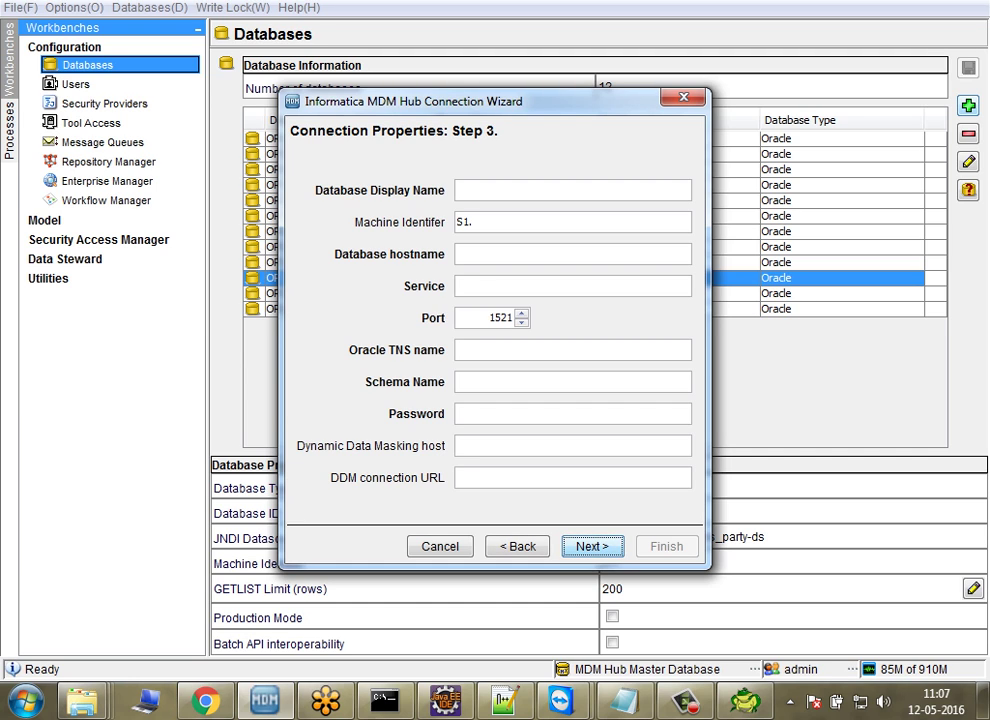
{"action": "left_click", "coordinate": [458, 190]}
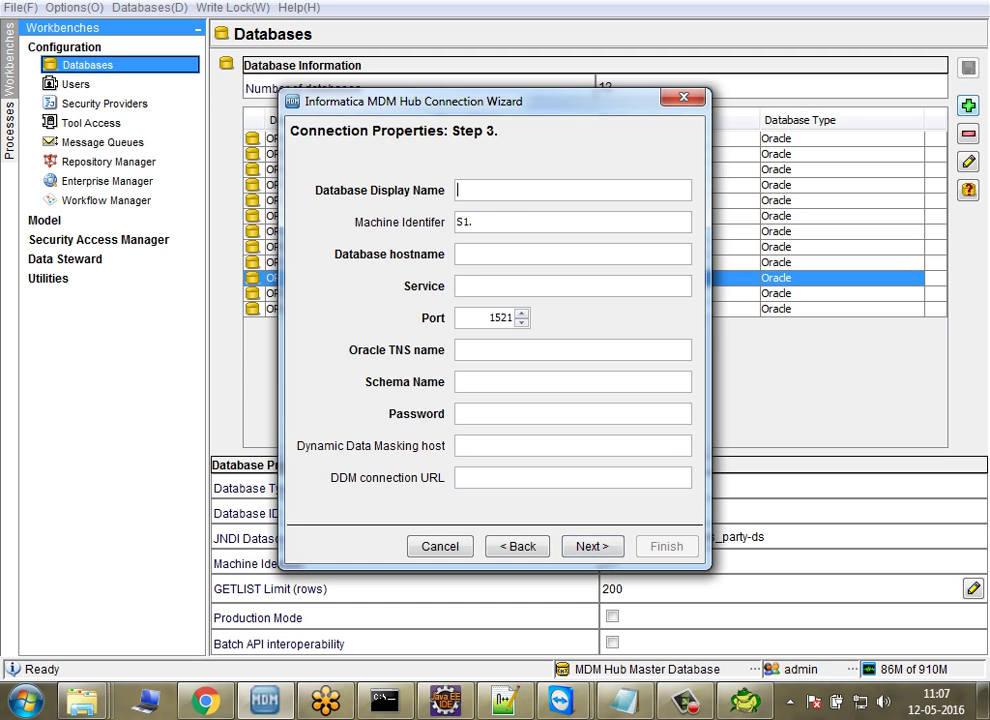
{"action": "type", "text": "ORS_CLASSLAB10"}
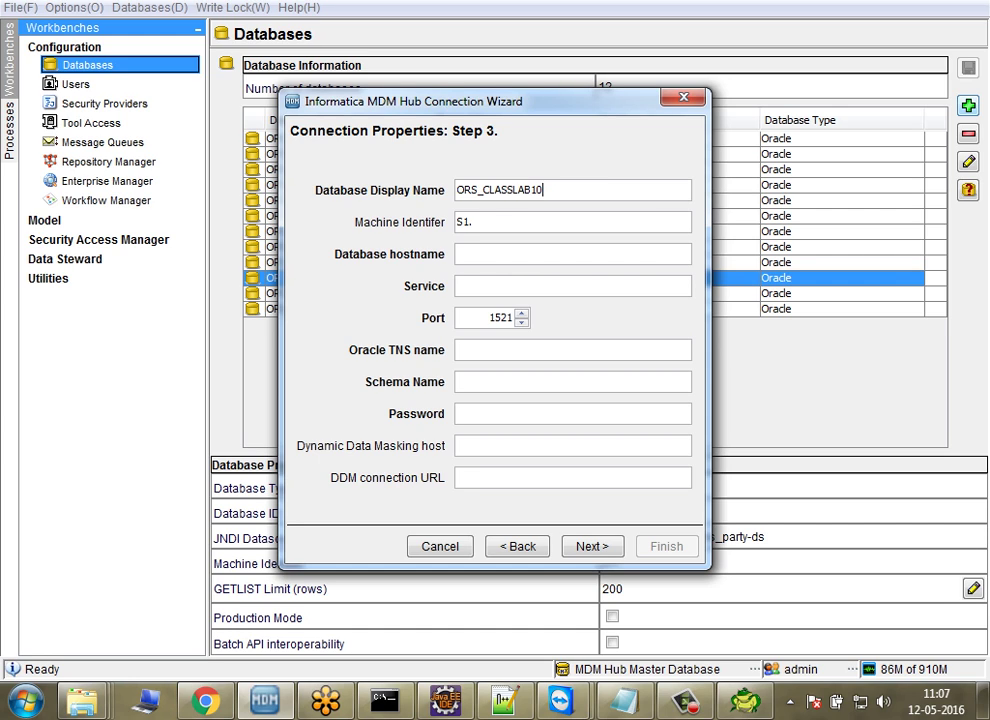
{"action": "key", "text": "ctrl+a"}
{"action": "key", "text": "ctrl+c"}
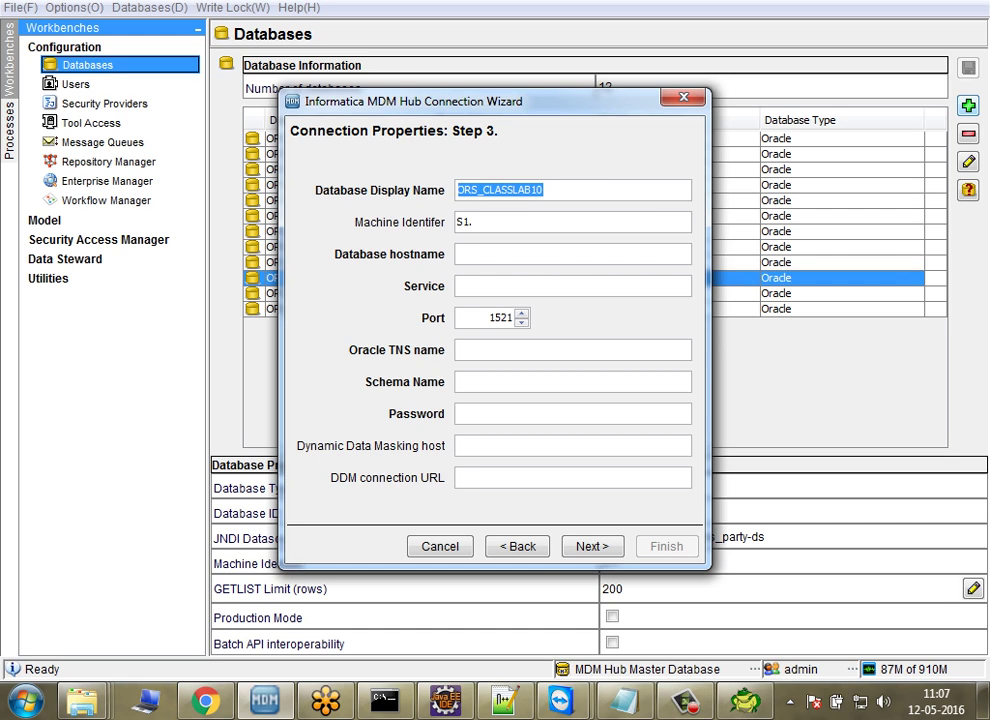
Step: Enter host localhost, service orcl, TNS name orcl, schema ORS_CLASSLAB10 and the schema password
{"action": "left_click", "coordinate": [500, 254]}
{"action": "type", "text": "localhost"}
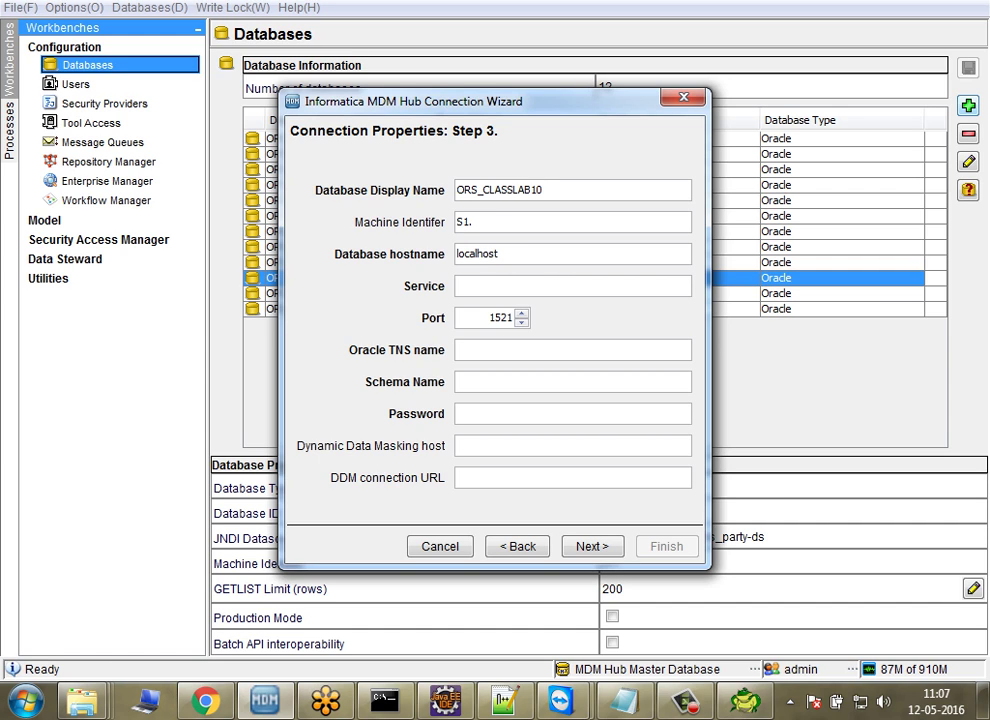
{"action": "left_click", "coordinate": [500, 286]}
{"action": "type", "text": "orcl"}
{"action": "left_click", "coordinate": [500, 350]}
{"action": "type", "text": "orcl"}
{"action": "left_click", "coordinate": [500, 382]}
{"action": "key", "text": "ctrl+v"}
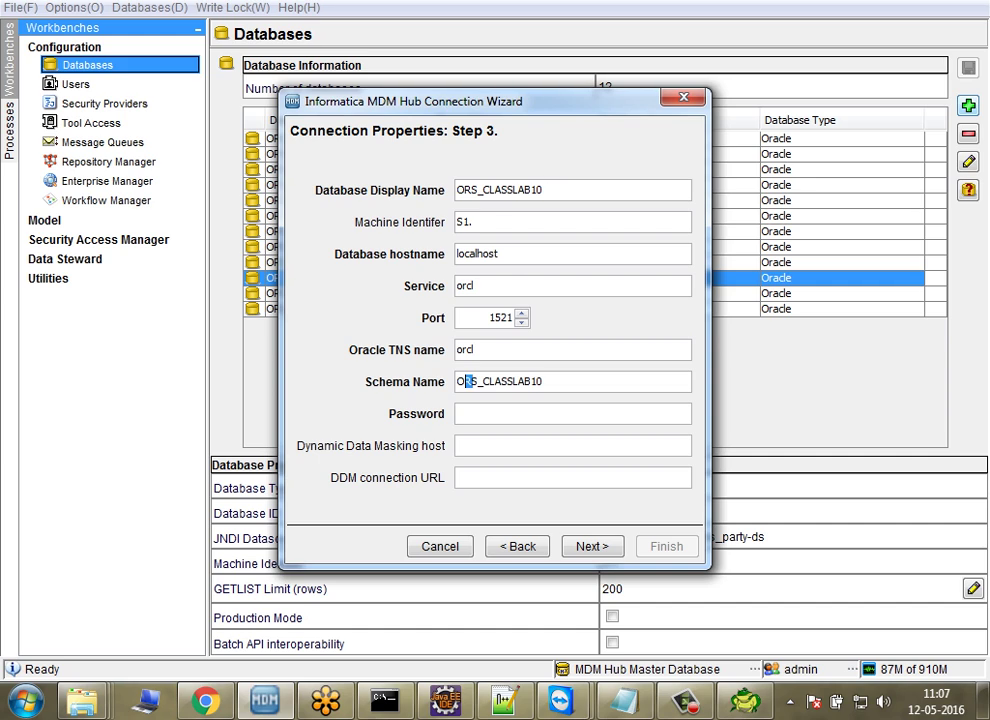
{"action": "key", "text": "Tab"}
{"action": "type", "text": "*****"}
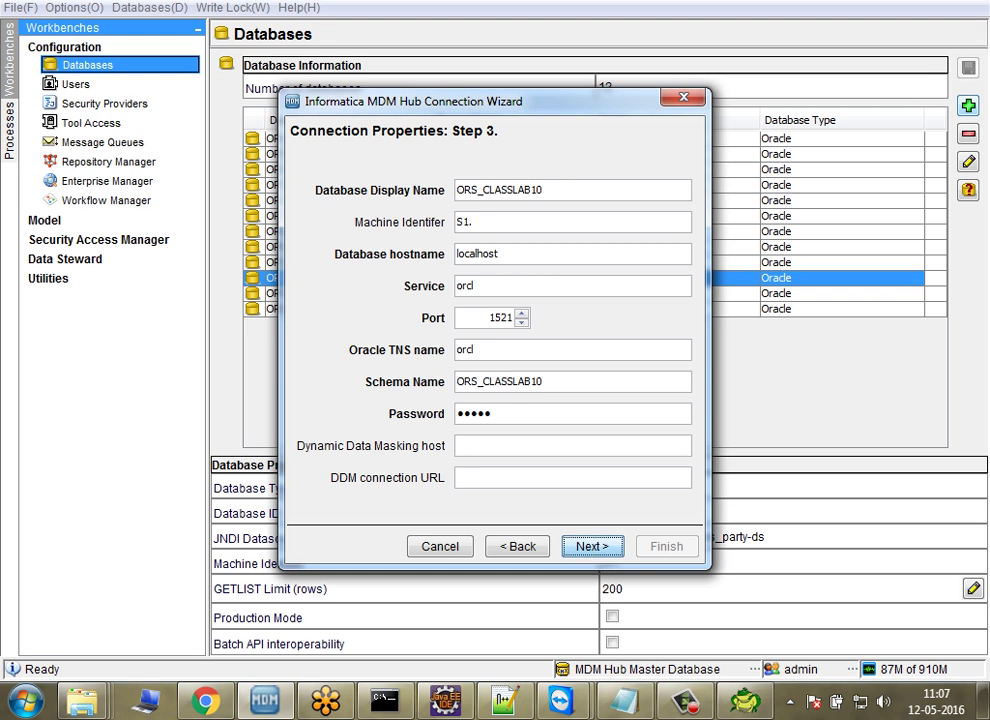
{"action": "key", "text": "Tab"}
Step: Check the import output in the remote session, then finish registering the database
{"action": "mouse_move", "coordinate": [560, 700]}
{"action": "left_click", "coordinate": [779, 585]}
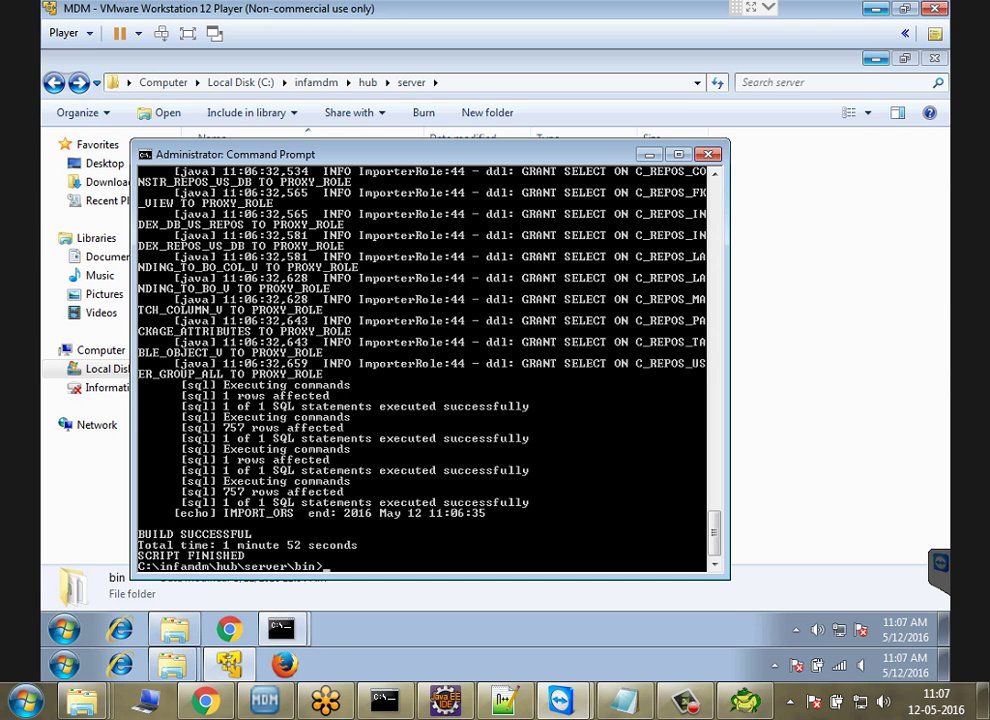
{"action": "key", "text": "alt+Tab"}
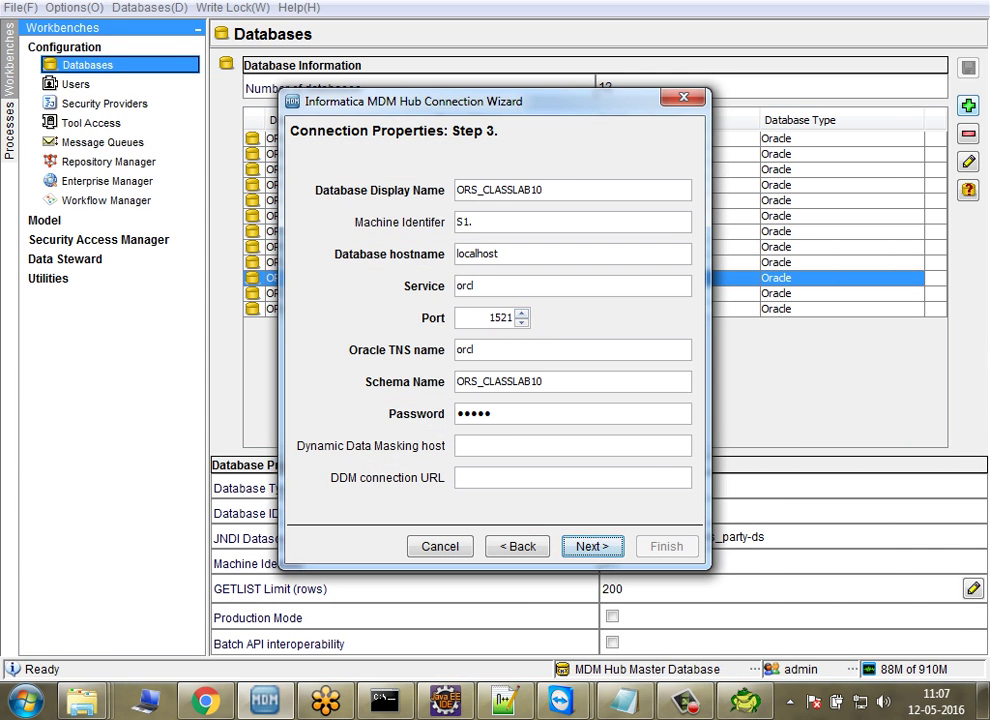
{"action": "key", "text": "Return"}
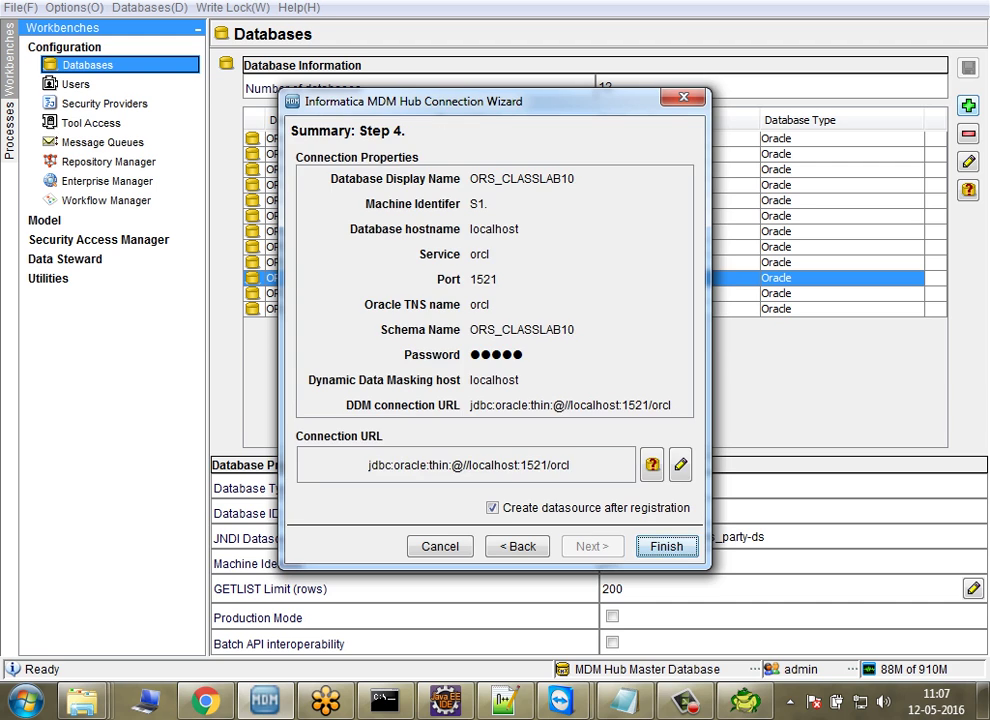
{"action": "key", "text": "Return"}
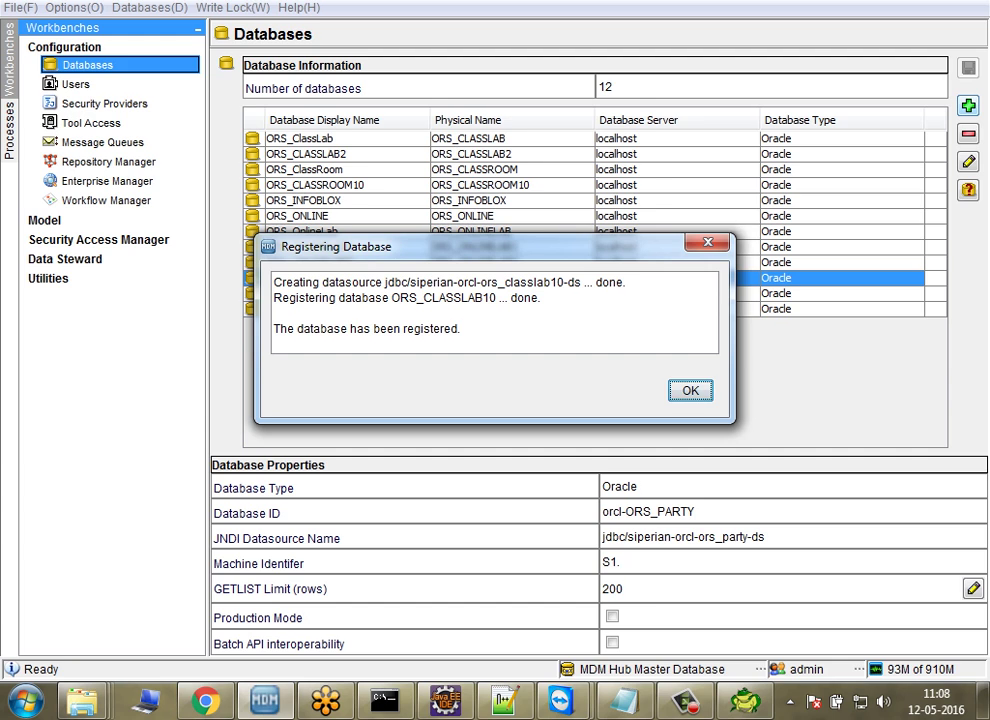
Step: Dismiss the registration confirmation and view ORS_CLASSLAB10's properties, datasource jdbc/siperian-orcl-ors_classlab10-ds
{"action": "left_click_drag", "start_coordinate": [388, 282], "coordinate": [626, 282]}
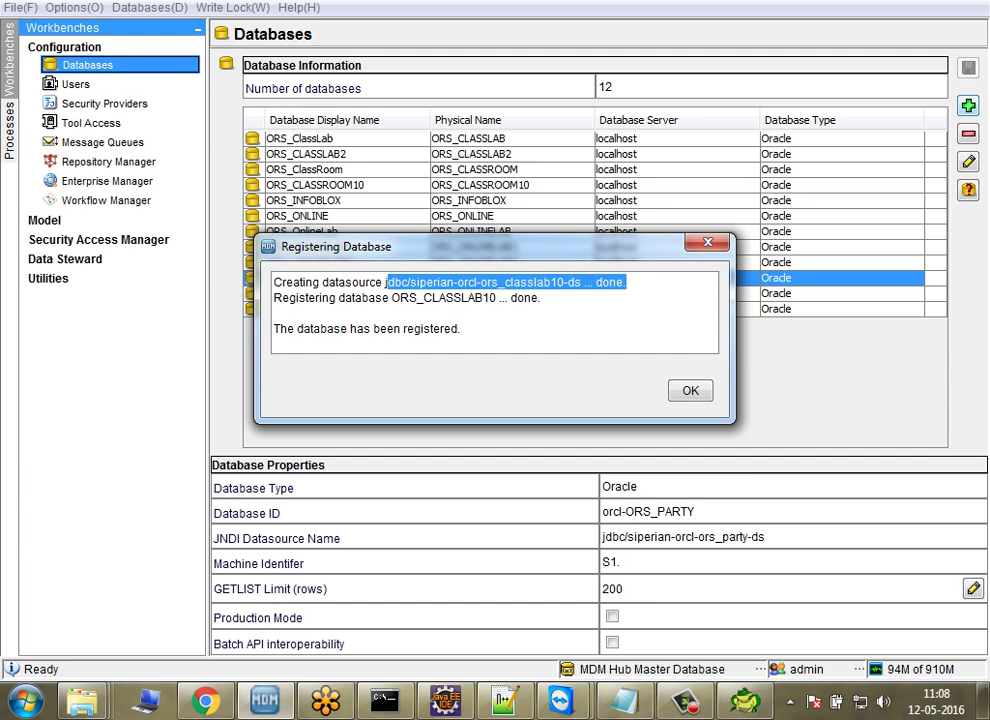
{"action": "key", "text": "Return"}
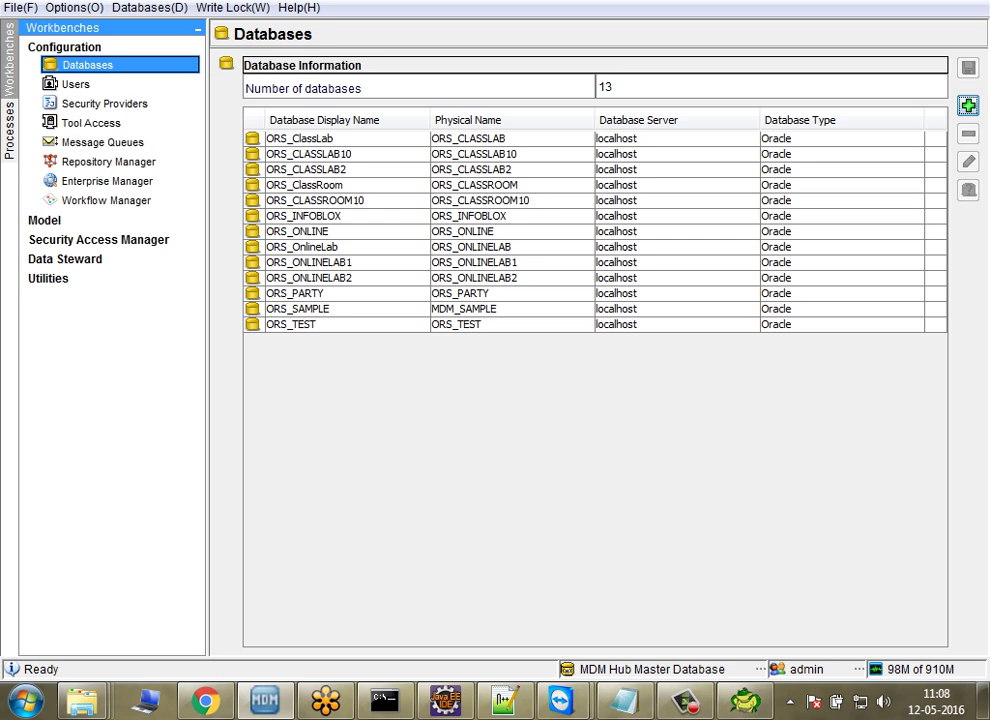
{"action": "left_click", "coordinate": [310, 154]}
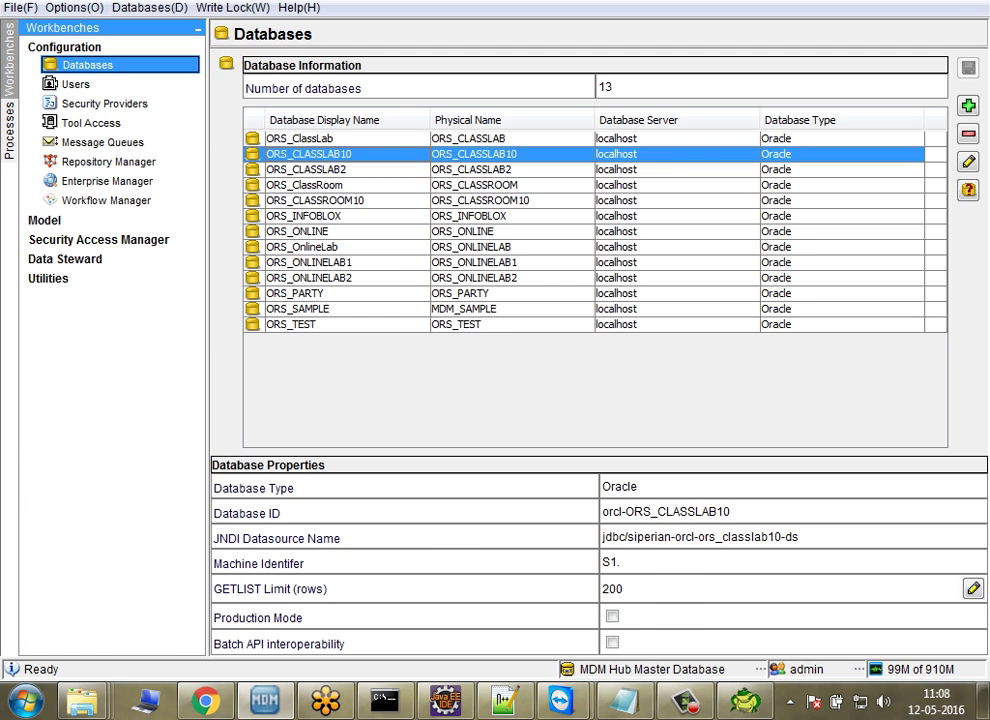
Step: Open MDM_1000_InstallationGuideFor[JBoss]Oracle_en at Chapter 3, Hub Store Installation, in fit-width view
{"action": "mouse_move", "coordinate": [84, 700]}
{"action": "left_click", "coordinate": [58, 545]}
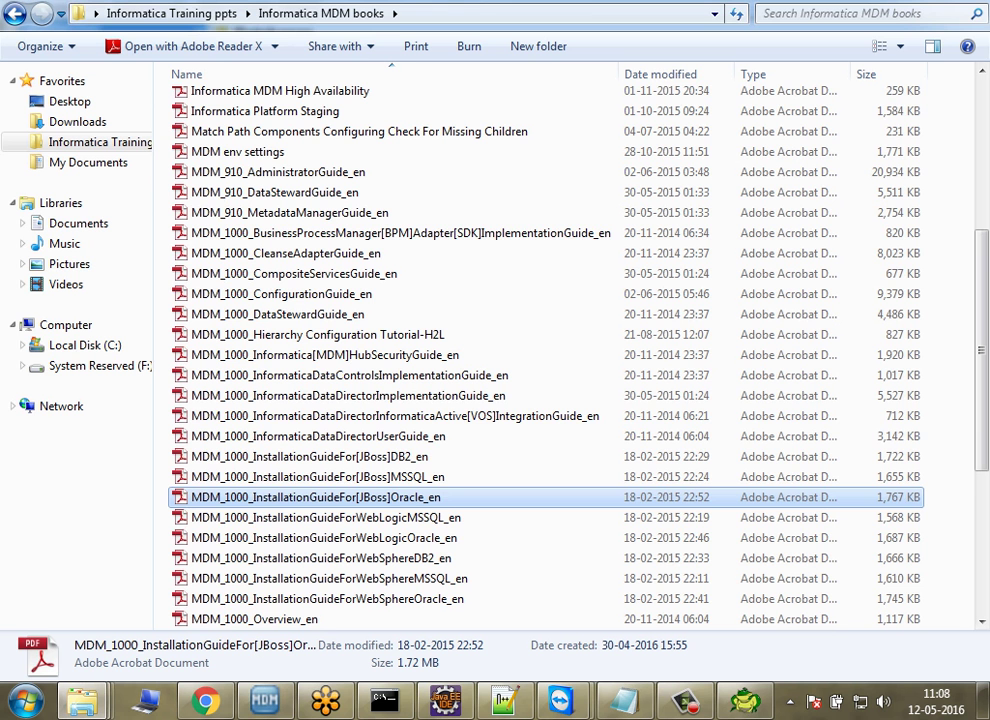
{"action": "key", "text": "Return"}
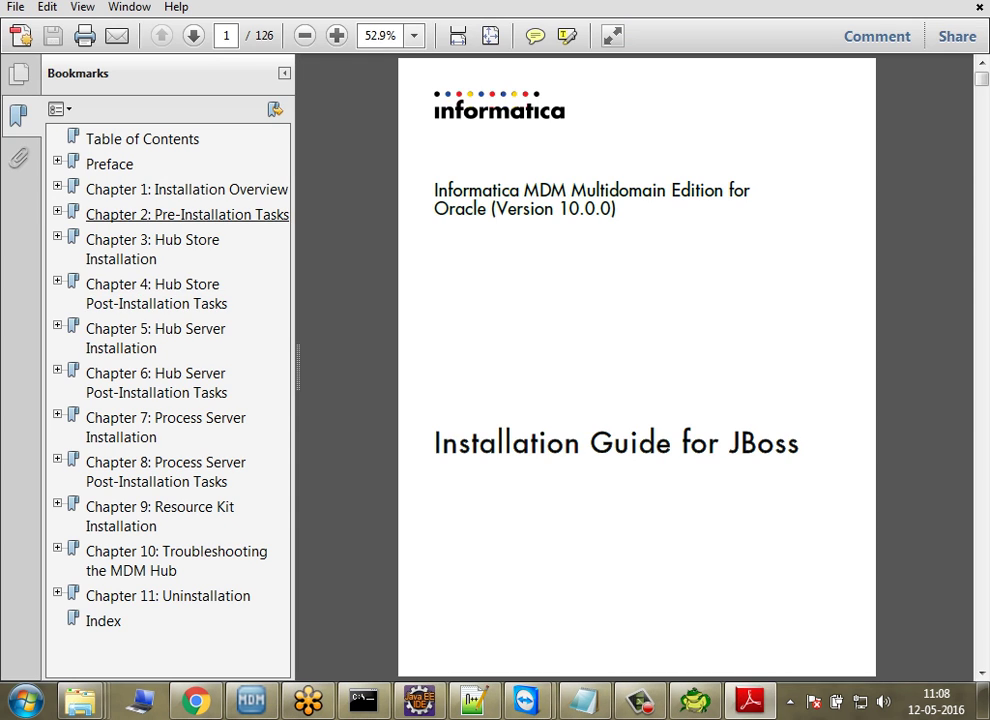
{"action": "left_click", "coordinate": [150, 248]}
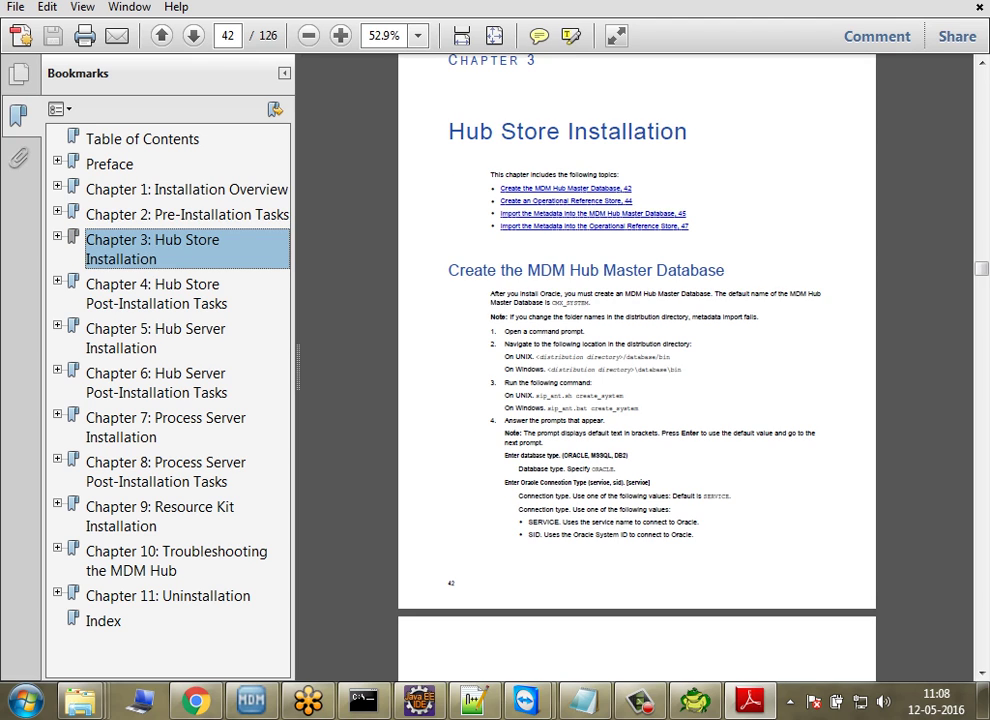
{"action": "key", "text": "ctrl+2"}
{"action": "scroll", "coordinate": [637, 365], "scroll_direction": "down", "scroll_amount": 4}
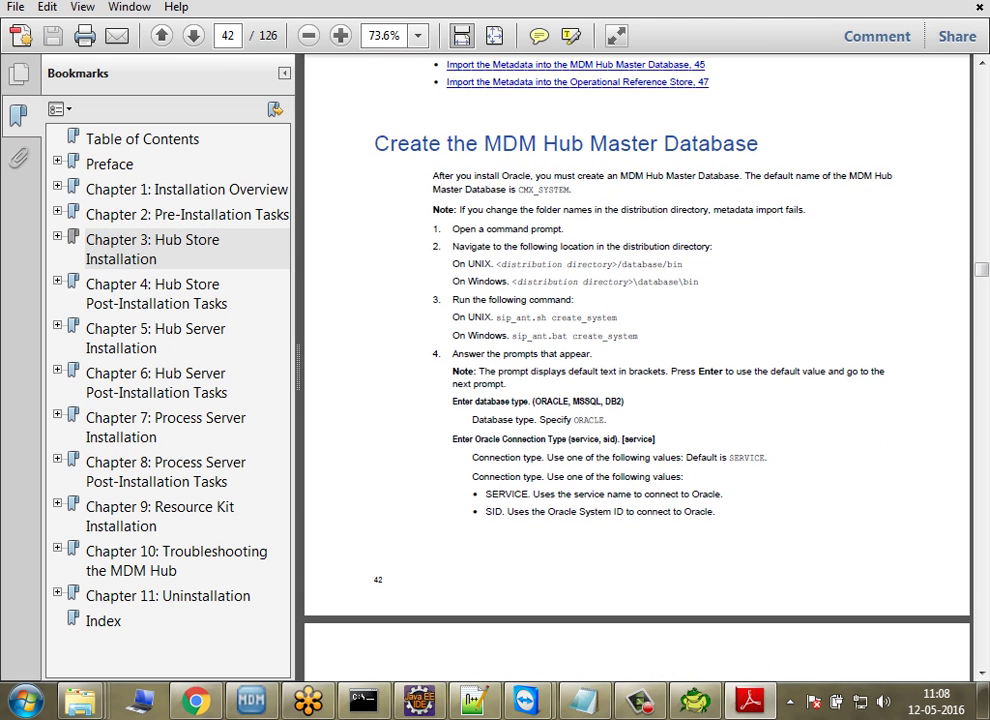
{"action": "scroll", "coordinate": [637, 365], "scroll_direction": "down", "scroll_amount": 8}
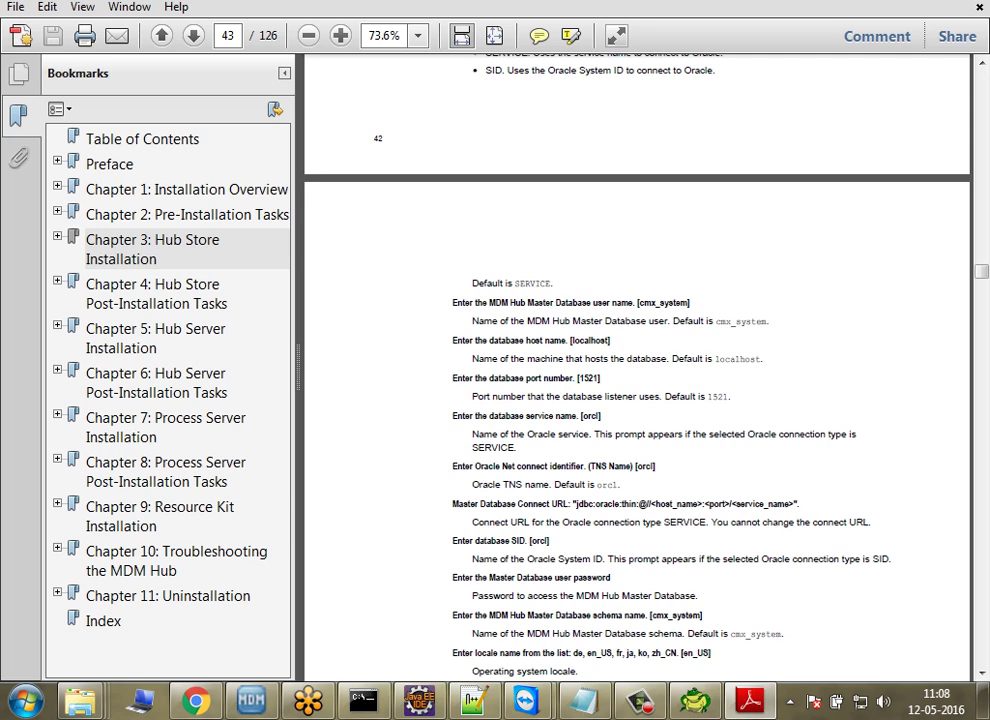